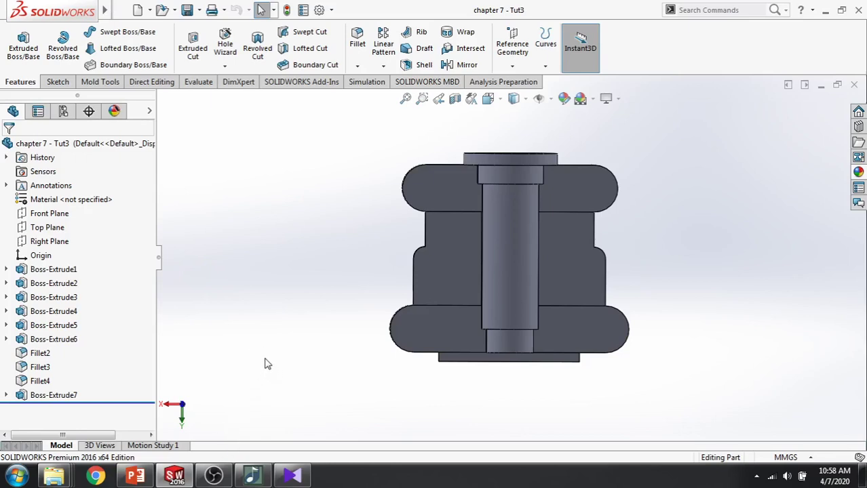
Enlarge the Figure 138 slide to read the sketch dimensions, then return to the part
click(135, 476)
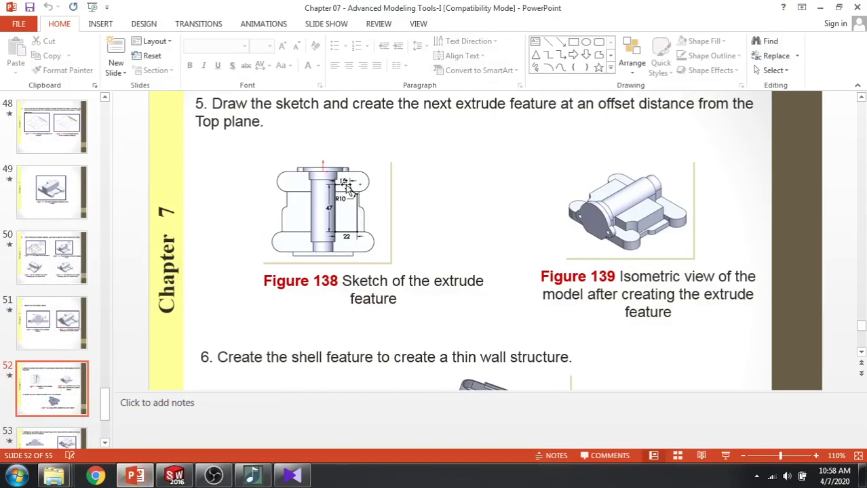
click(350, 236)
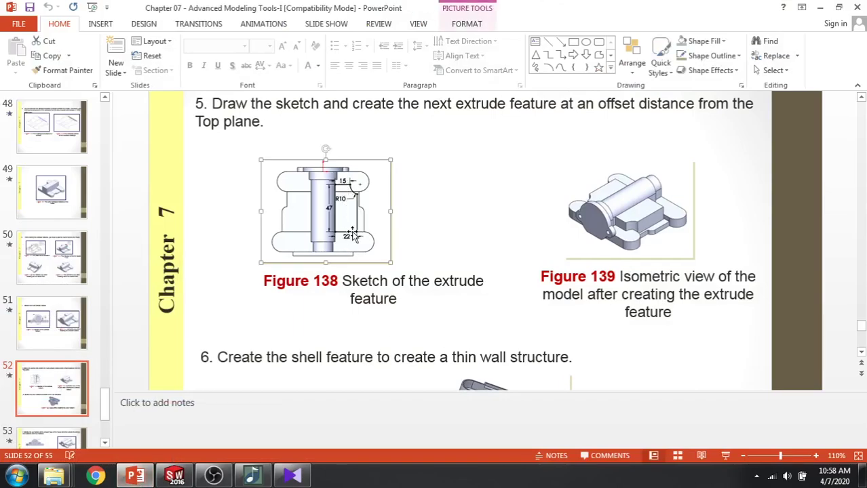
click(816, 457)
click(815, 457)
click(815, 457)
click(816, 457)
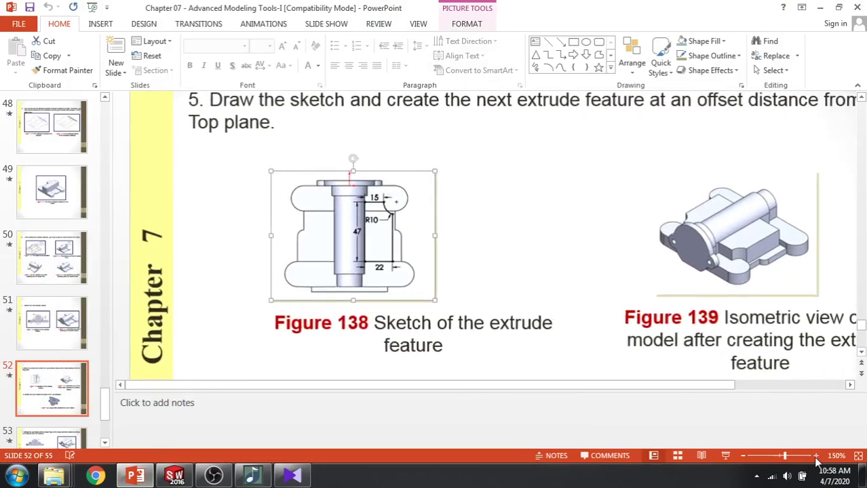
click(816, 457)
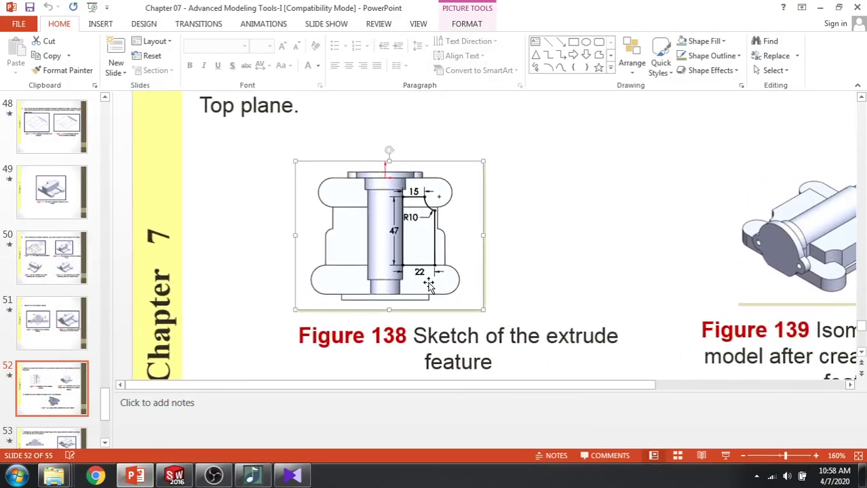
click(176, 476)
click(214, 476)
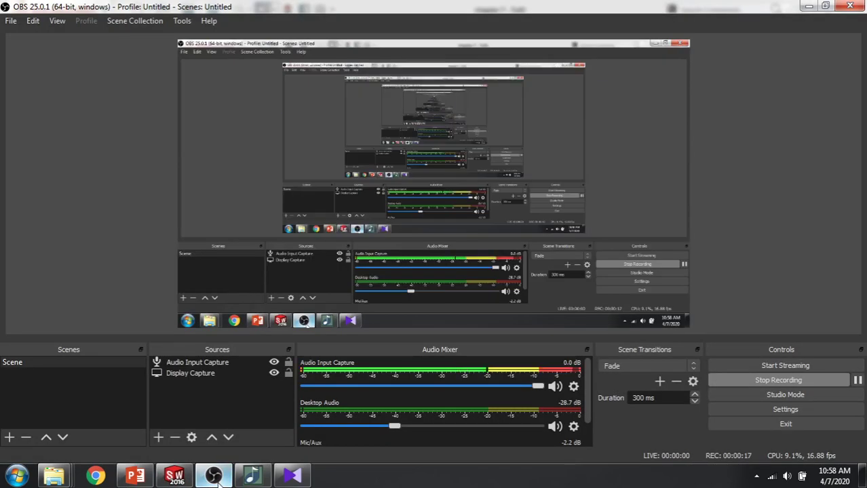
click(214, 476)
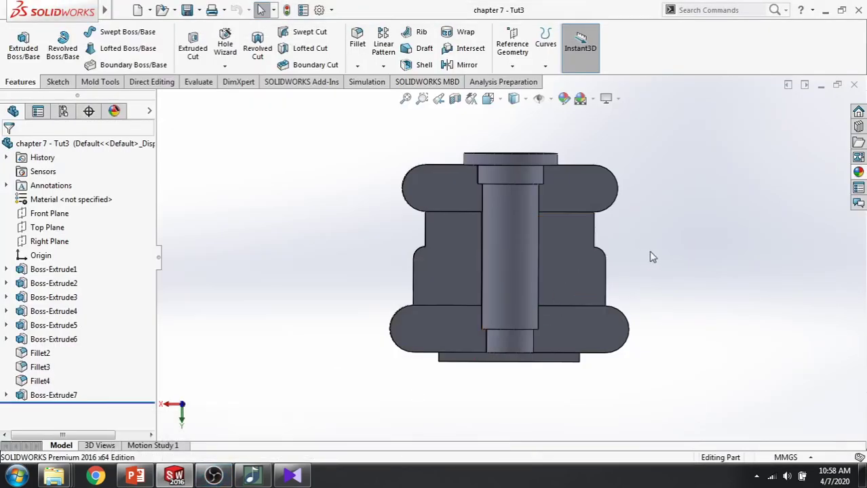
Set the display style to Hidden Lines Removed and glance at the reference slide
click(488, 99)
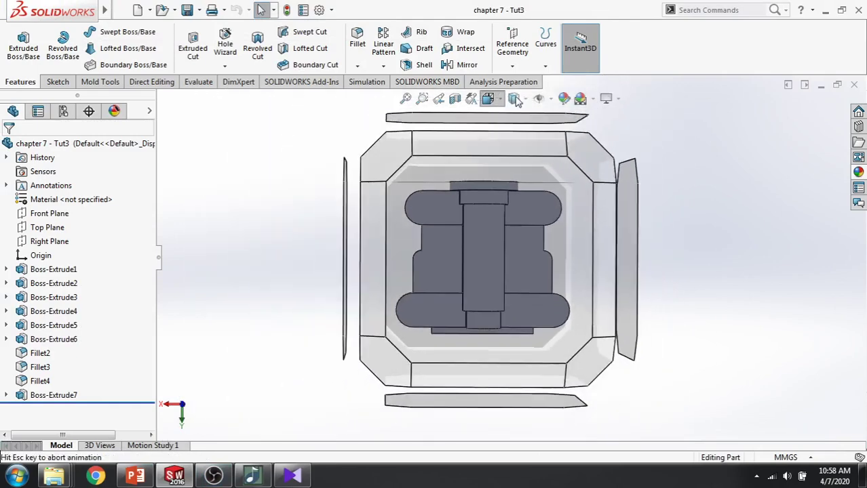
click(521, 100)
click(515, 152)
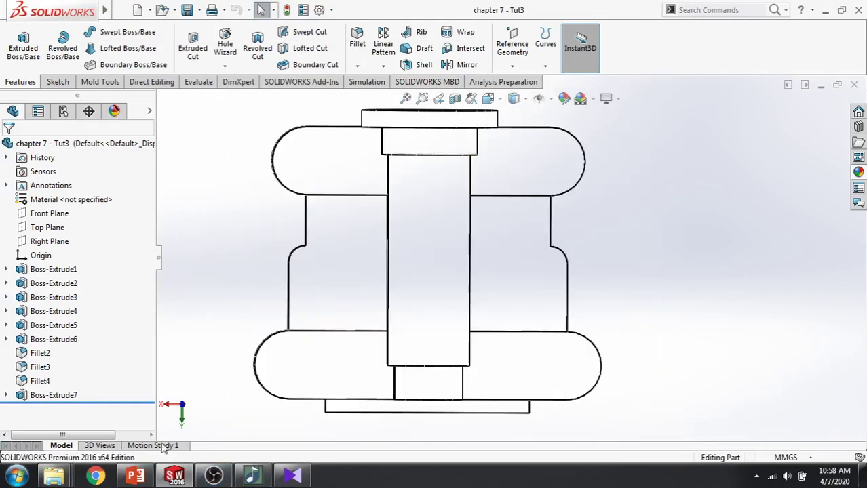
click(174, 477)
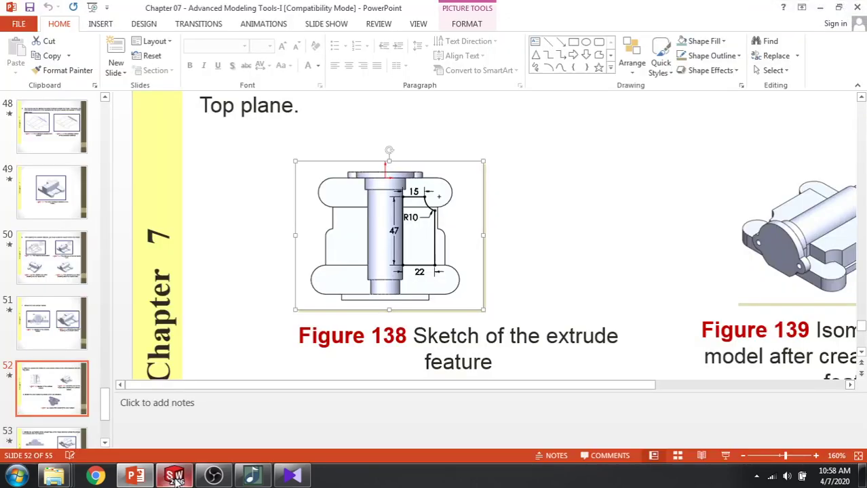
click(174, 477)
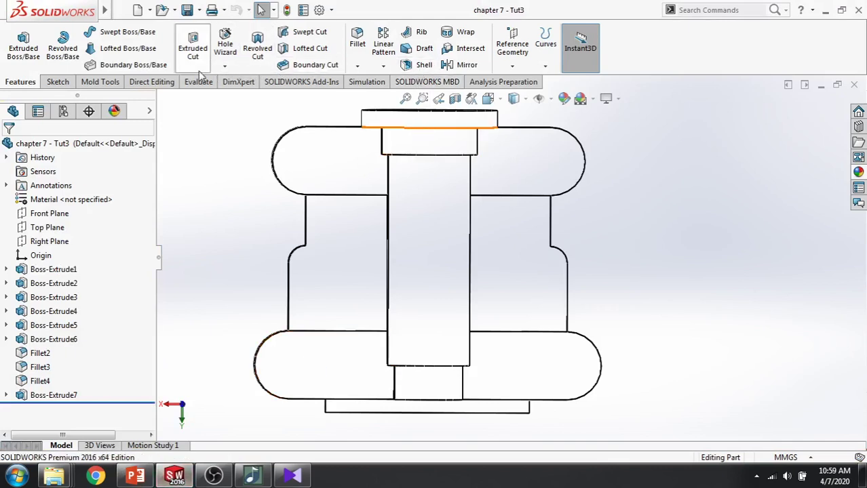
Start a new sketch on the flat face beside the central boss, tilted into 3-D
click(66, 81)
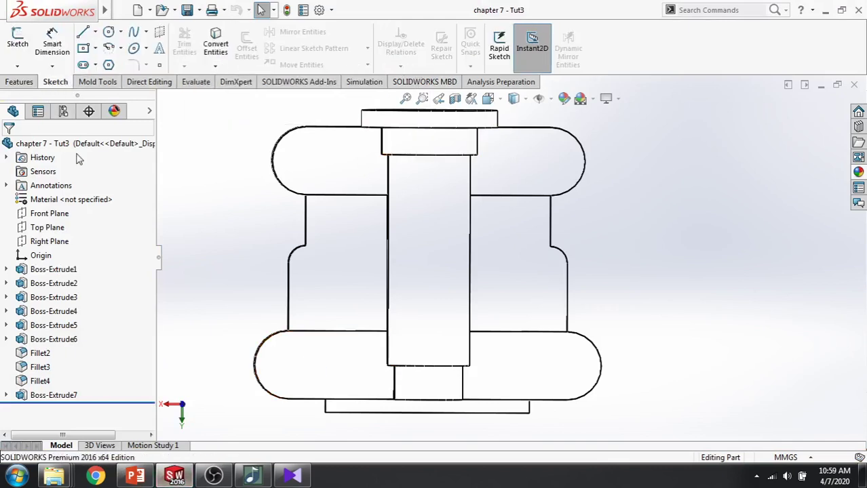
click(495, 244)
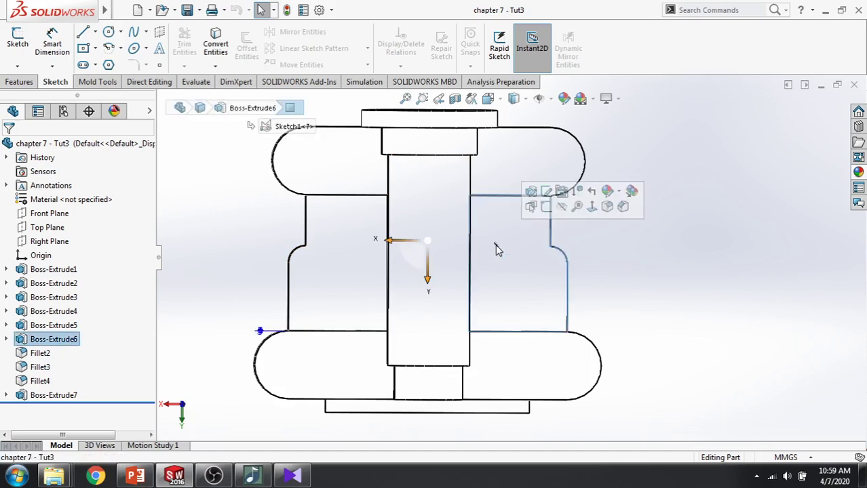
click(547, 207)
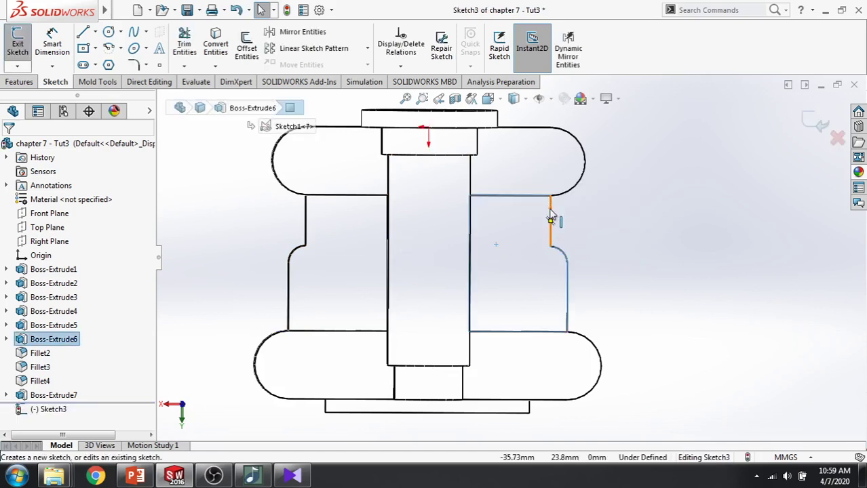
click(215, 65)
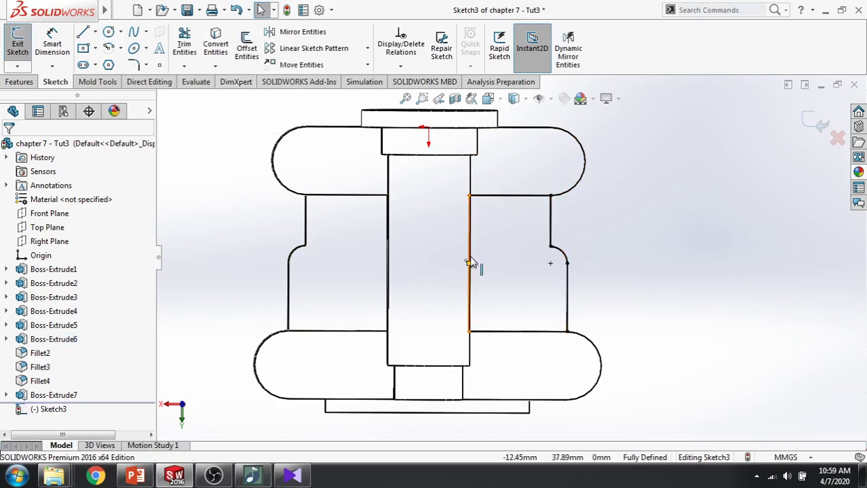
middle_drag(471, 263, 473, 174)
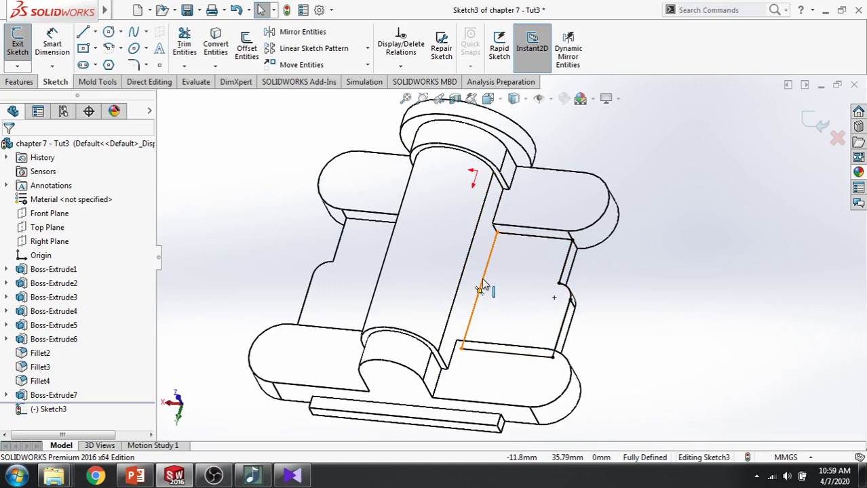
Select the 40 mm edge line, check it against the slide, and confirm Line Properties
click(482, 283)
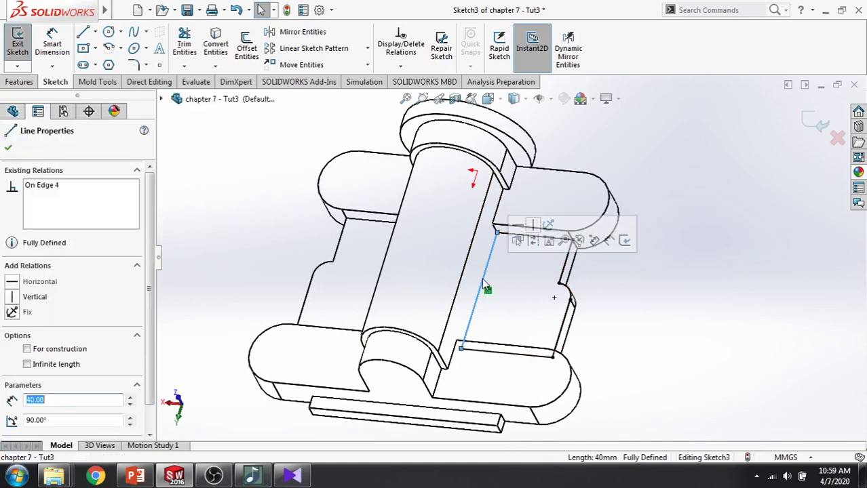
click(177, 481)
click(178, 480)
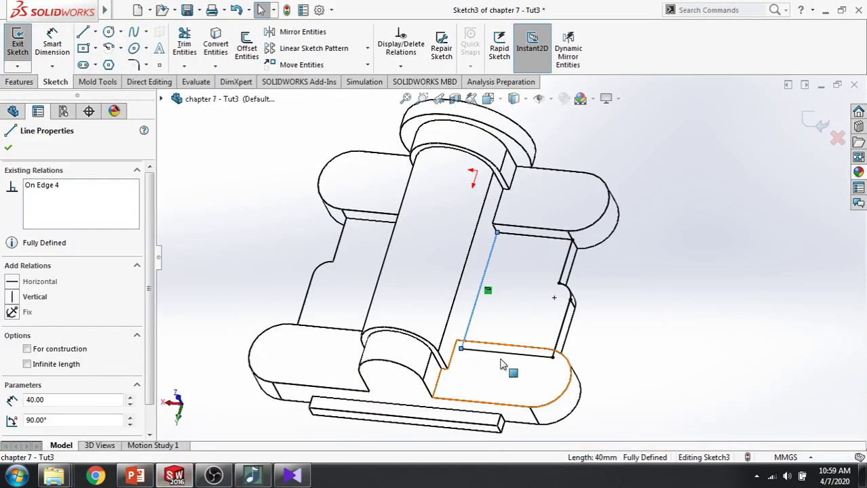
middle_drag(534, 329, 518, 373)
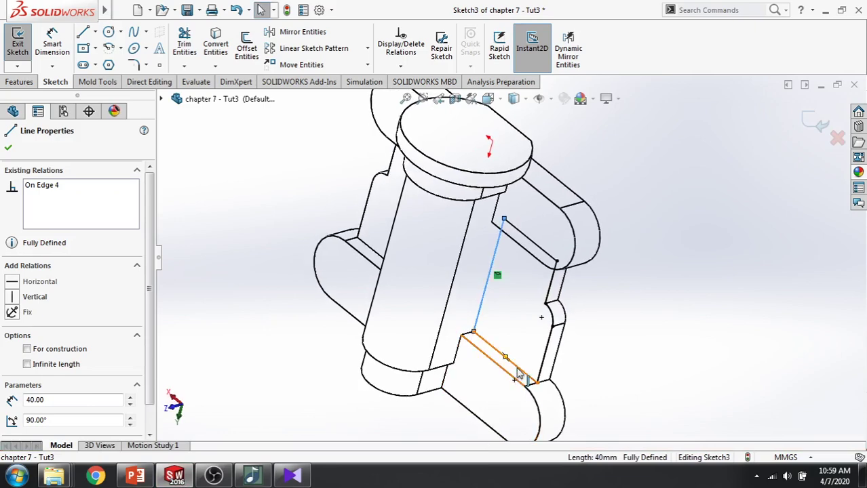
middle_drag(664, 325, 634, 343)
click(175, 477)
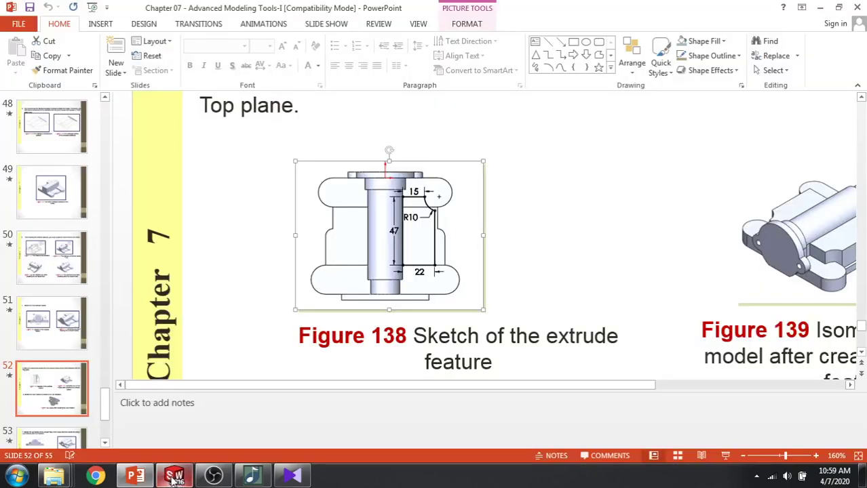
click(175, 477)
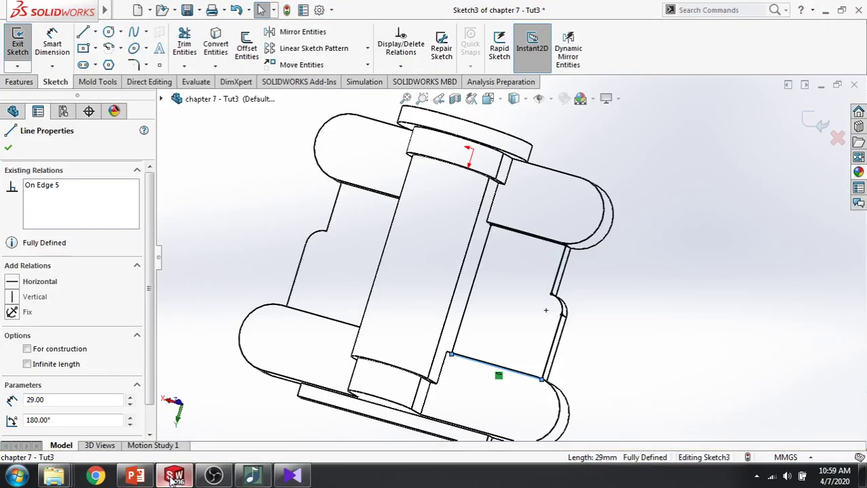
click(9, 150)
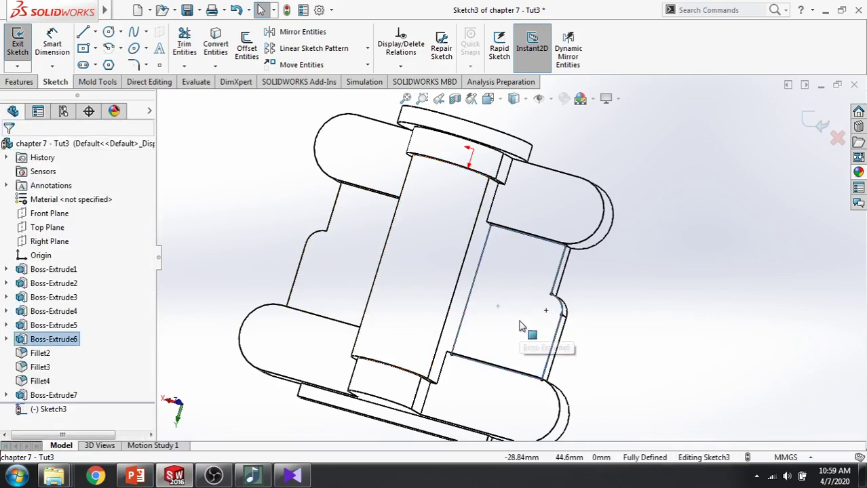
Draw a vertical line up from the face's bottom edge, then shrink the window to the right
mouse_move(526, 329)
middle_down()
mouse_move(571, 300)
mouse_move(543, 378)
mouse_move(519, 360)
mouse_move(517, 342)
middle_up()
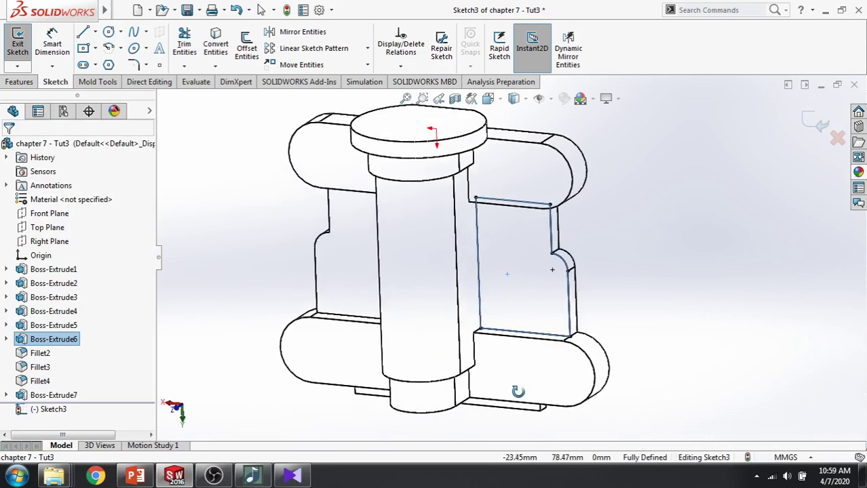
click(83, 32)
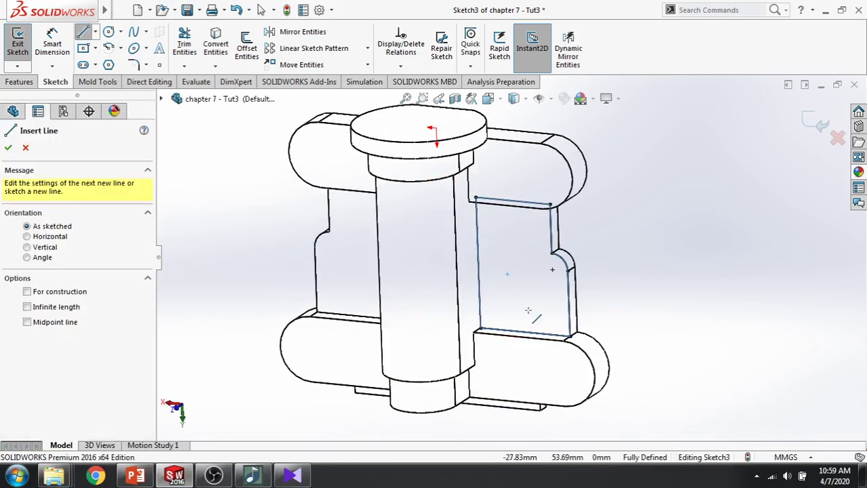
click(540, 333)
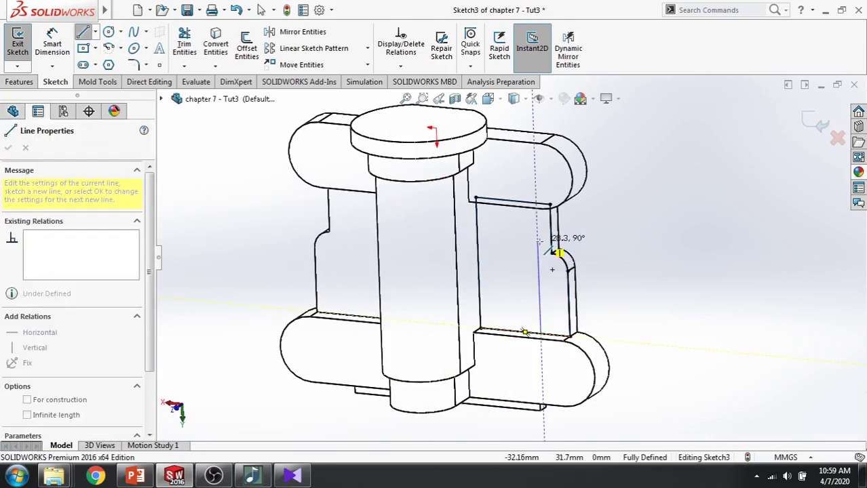
click(139, 475)
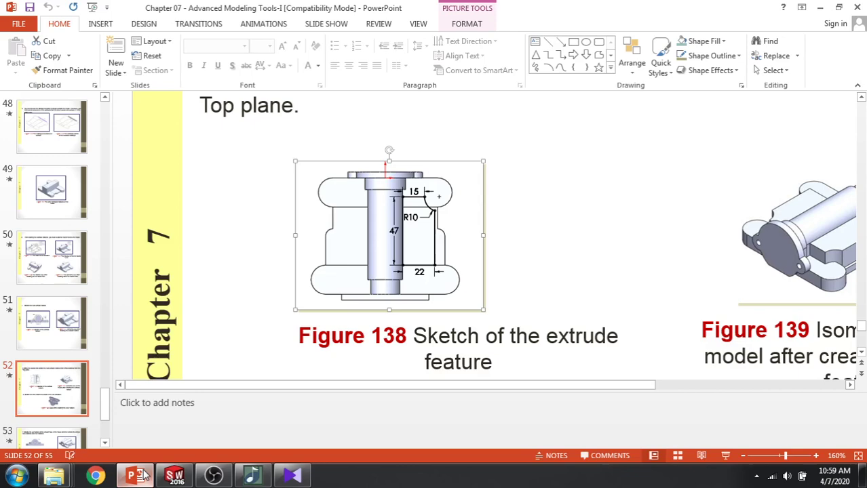
click(175, 475)
click(533, 244)
key(Escape)
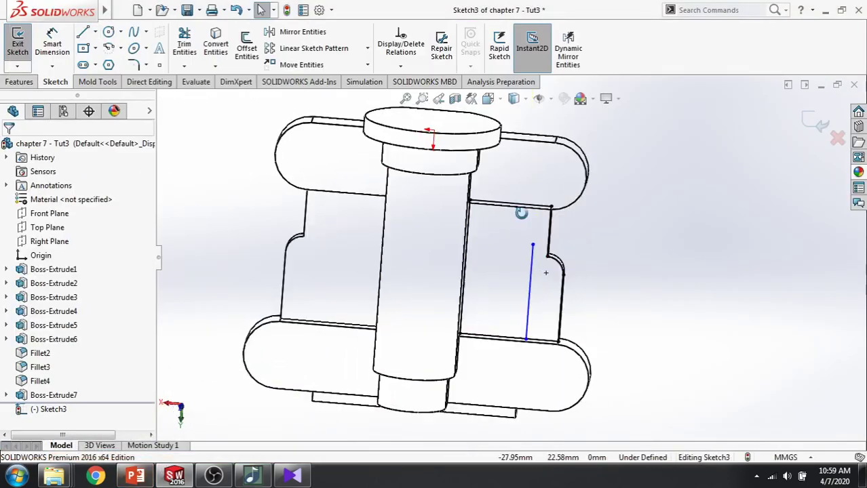
middle_drag(520, 213, 522, 180)
drag(359, 10, 865, 54)
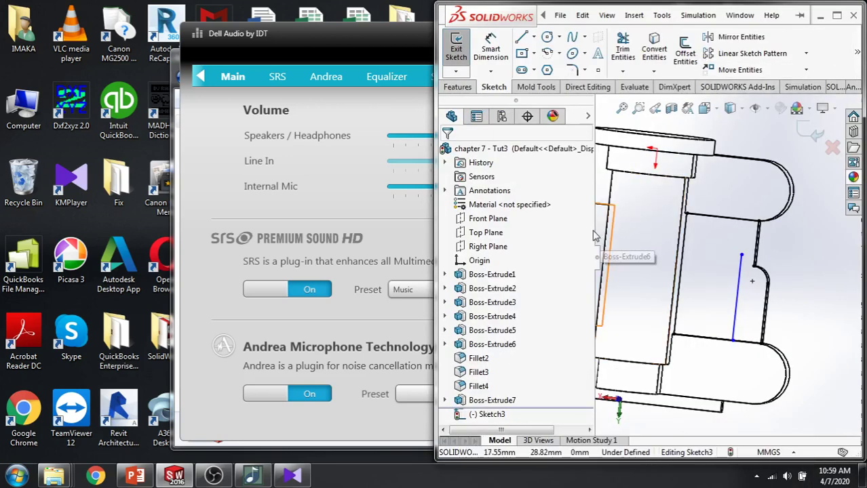
drag(600, 237, 533, 258)
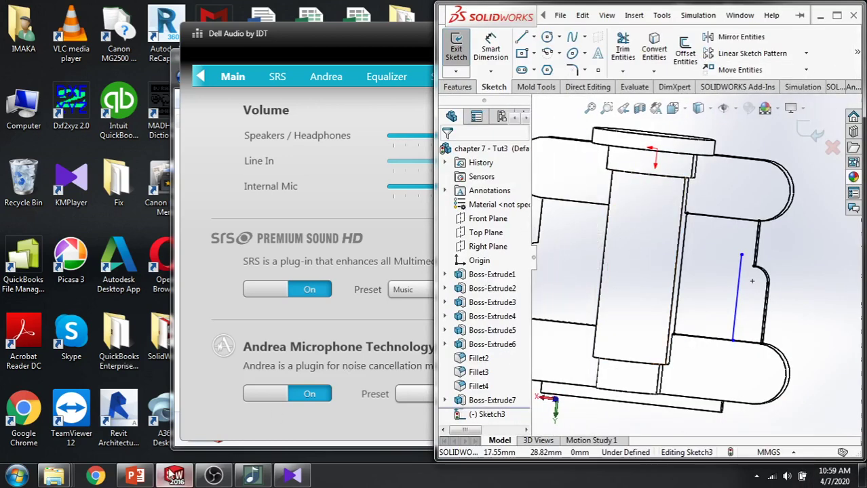
click(135, 476)
drag(592, 24, 2, 20)
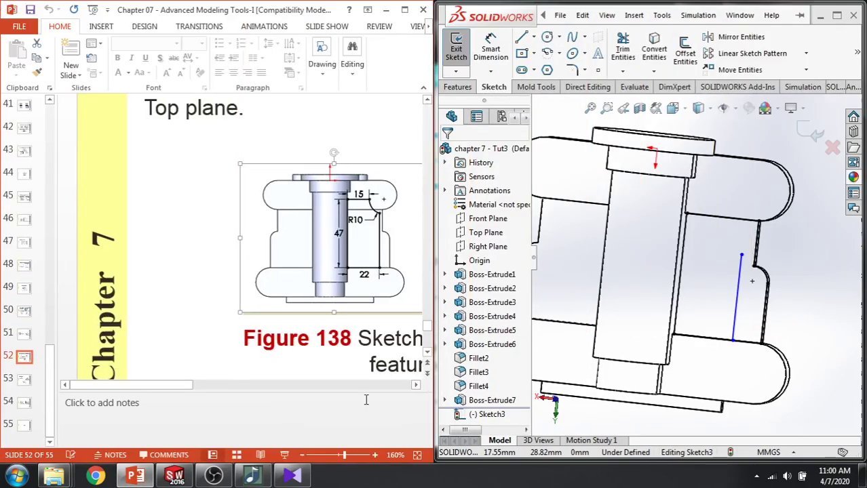
drag(417, 385, 417, 385)
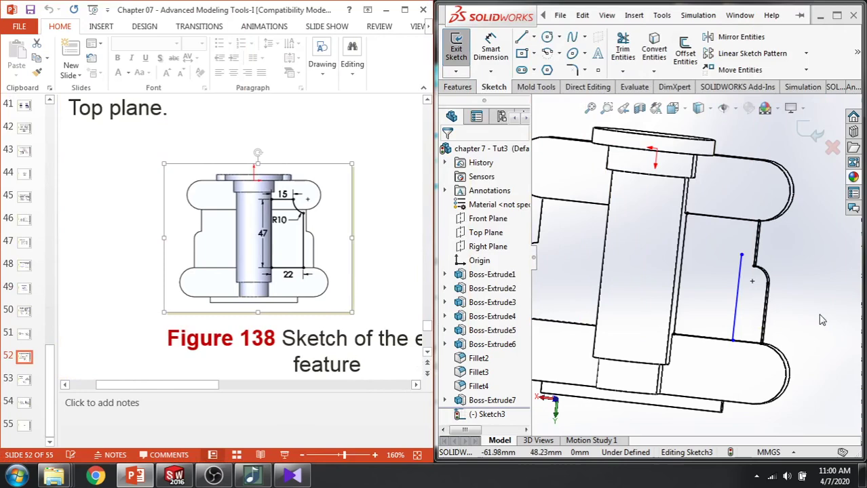
click(835, 309)
scroll(800, 304, up, 3)
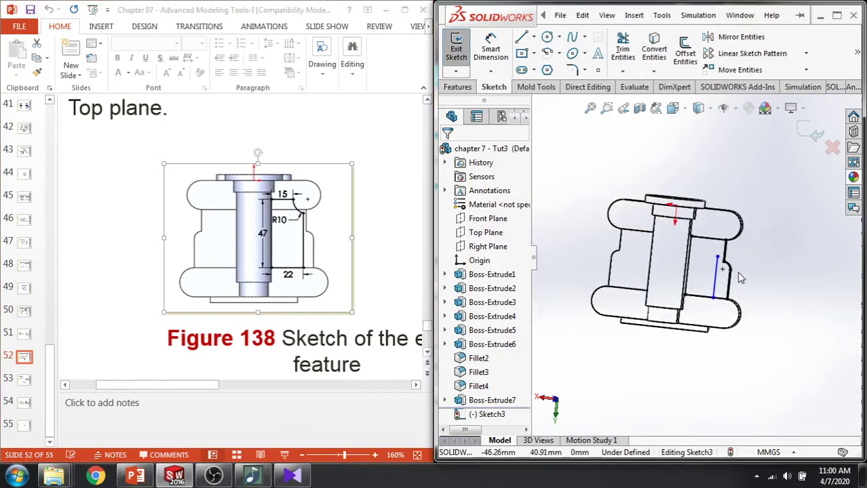
Switch to the Front view and rotate the slide's reference figure 180°
click(673, 109)
click(689, 163)
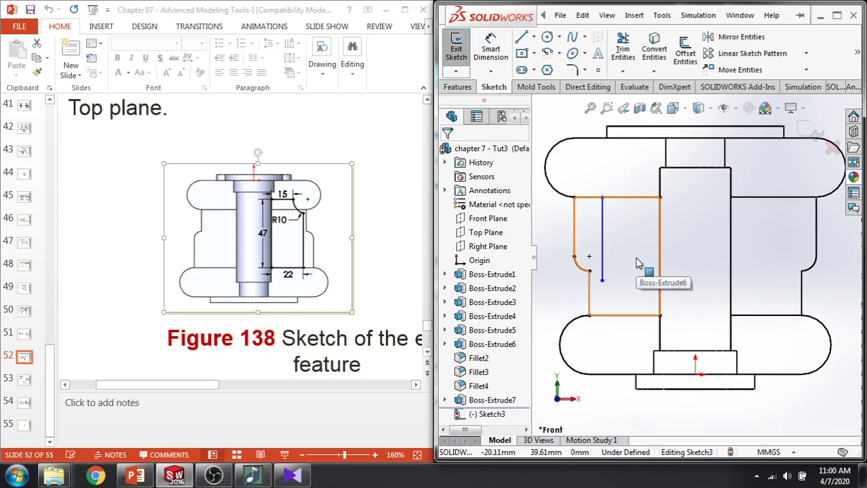
click(216, 217)
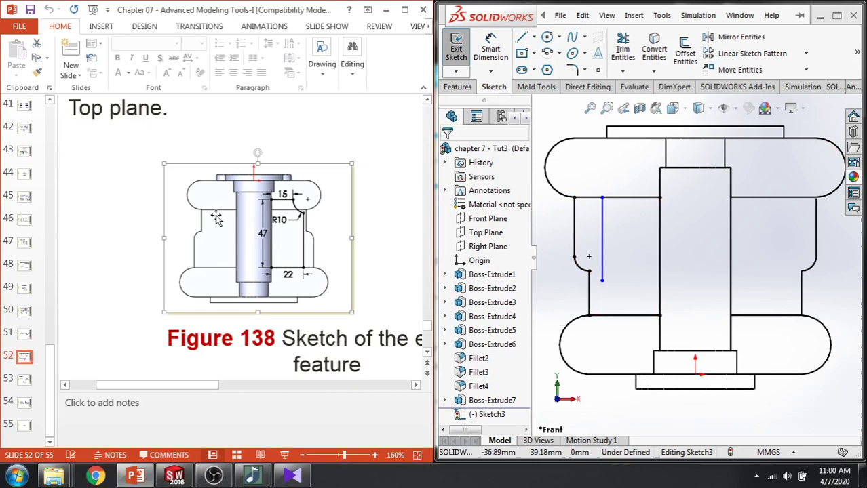
drag(256, 152, 261, 322)
click(143, 231)
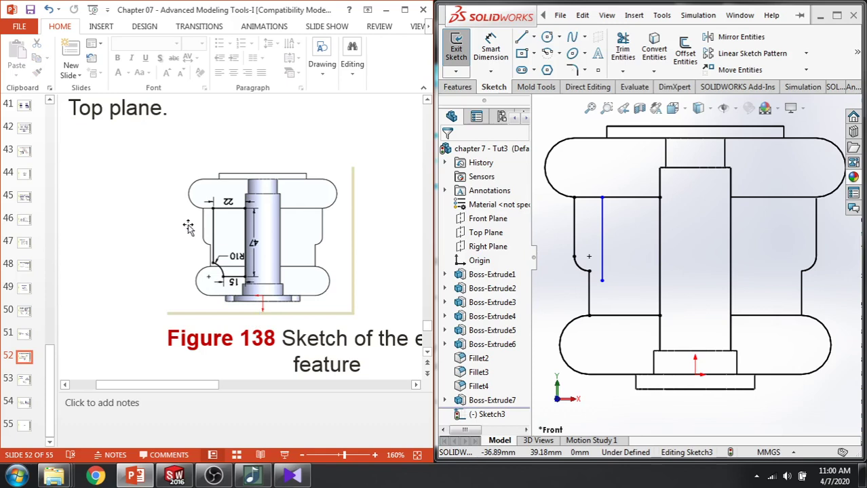
Draw a horizontal line leftward along the central boss's lower edge
click(601, 224)
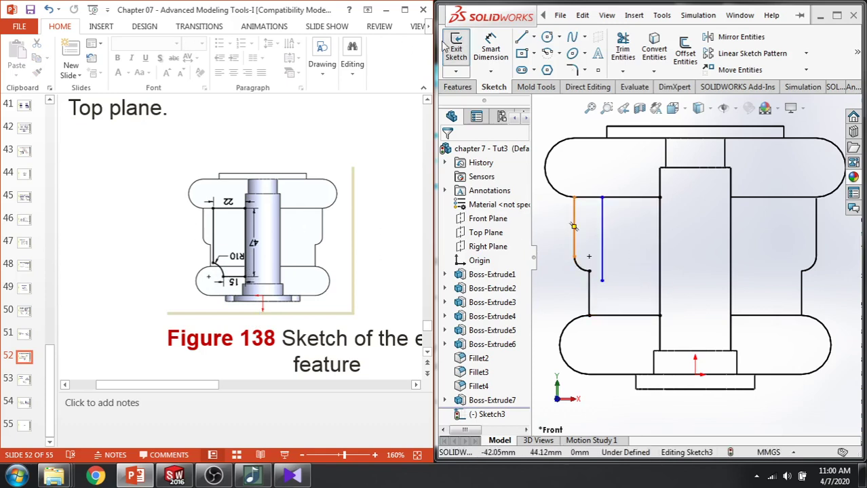
click(521, 38)
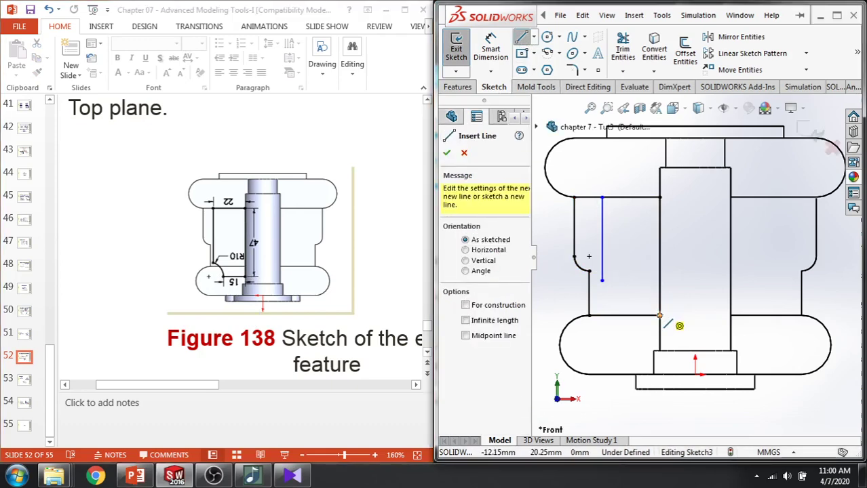
click(659, 315)
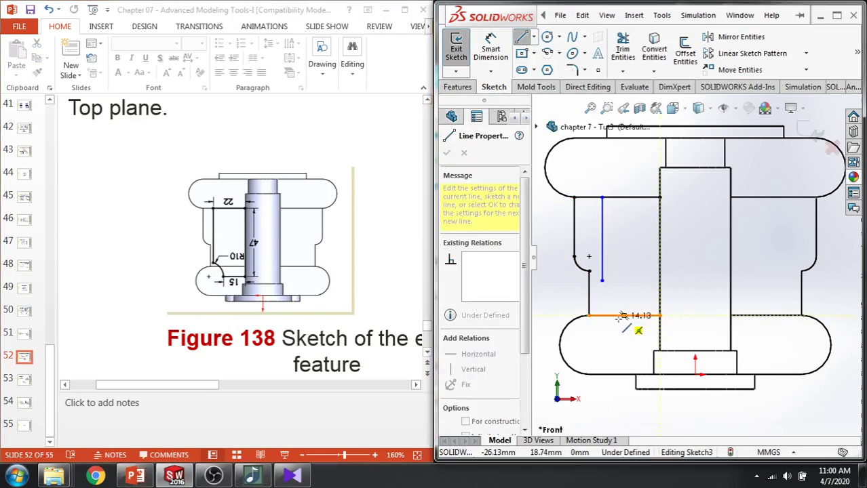
key(Escape)
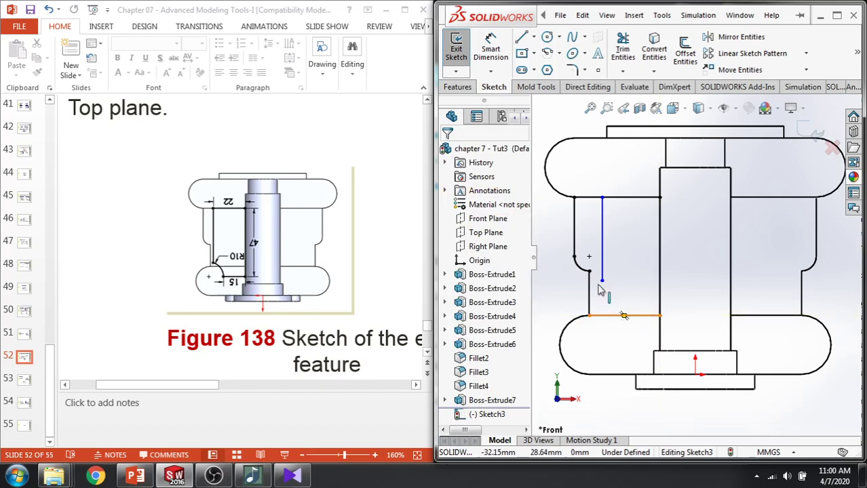
click(521, 38)
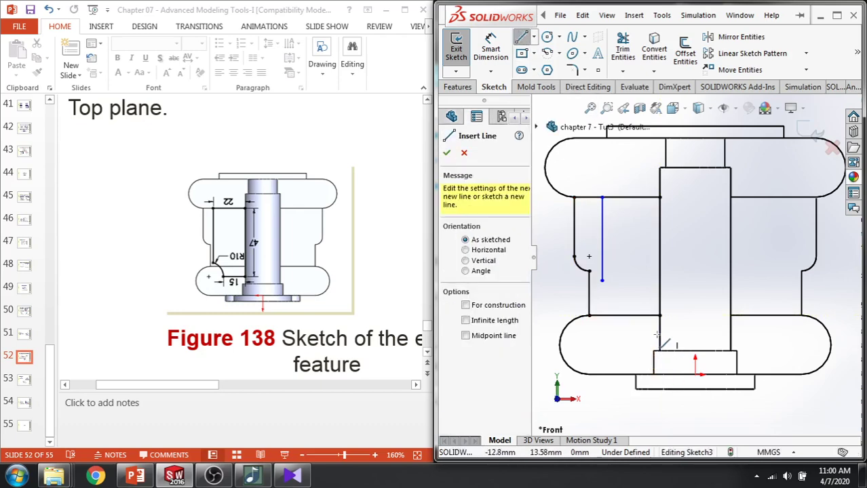
click(658, 332)
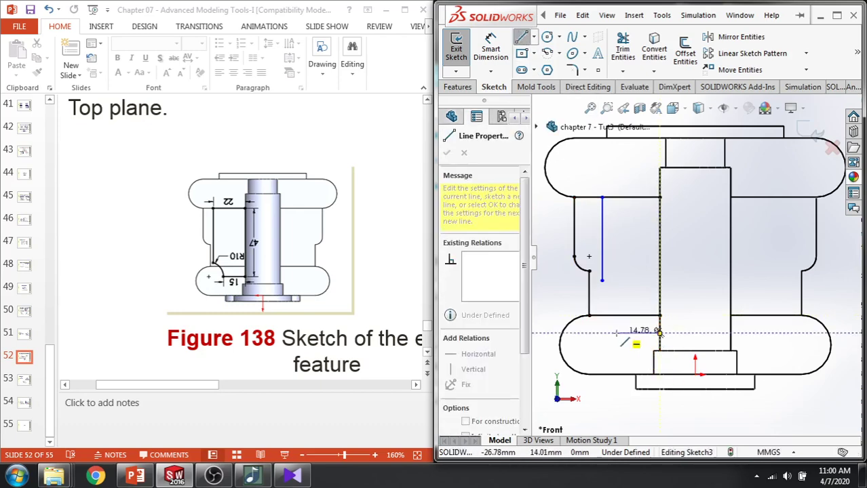
click(616, 332)
key(Escape)
Dimension the vertical line 22 mm from the boss edge
click(490, 48)
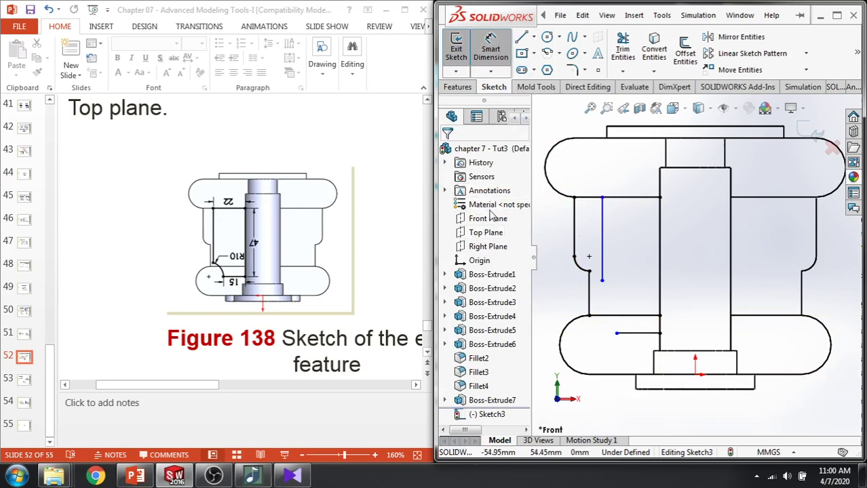
click(661, 238)
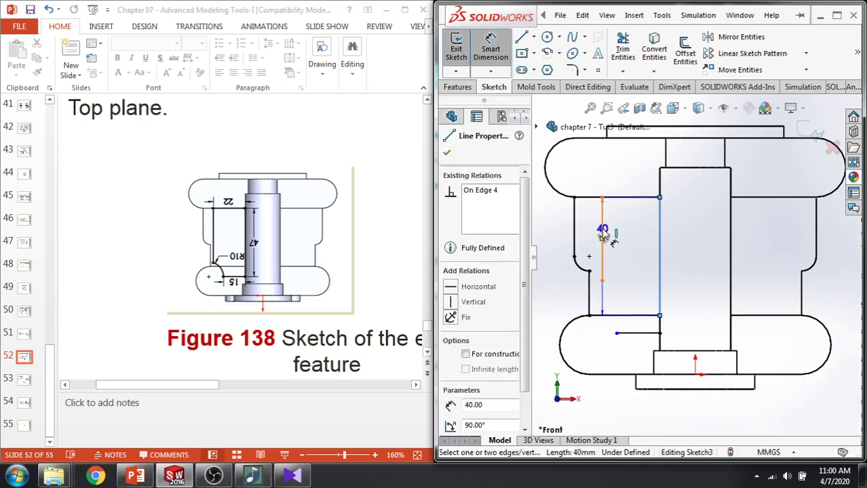
click(601, 234)
click(627, 188)
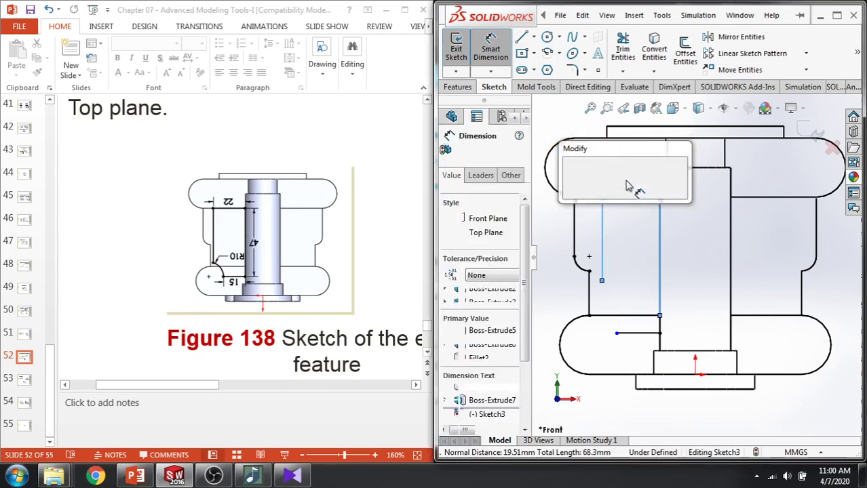
text(22)
key(Return)
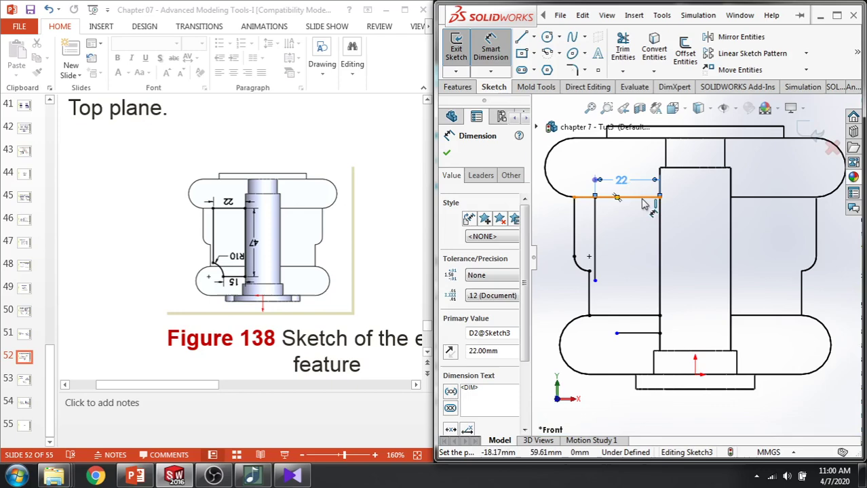
Discard the over-defining 46 mm dimension and remove the trial line and its dimension
click(641, 316)
click(641, 333)
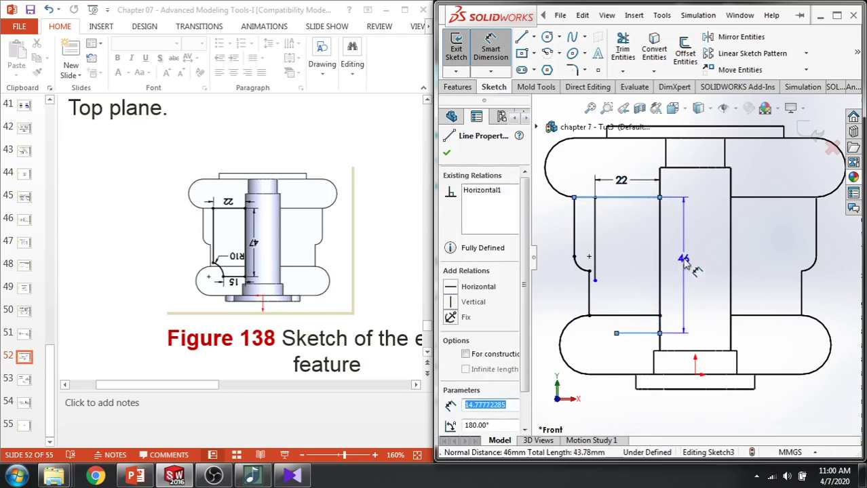
click(685, 264)
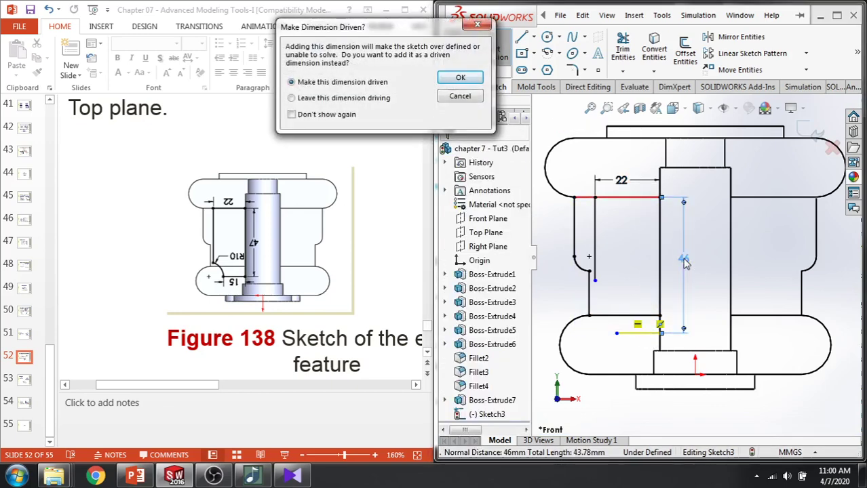
click(459, 96)
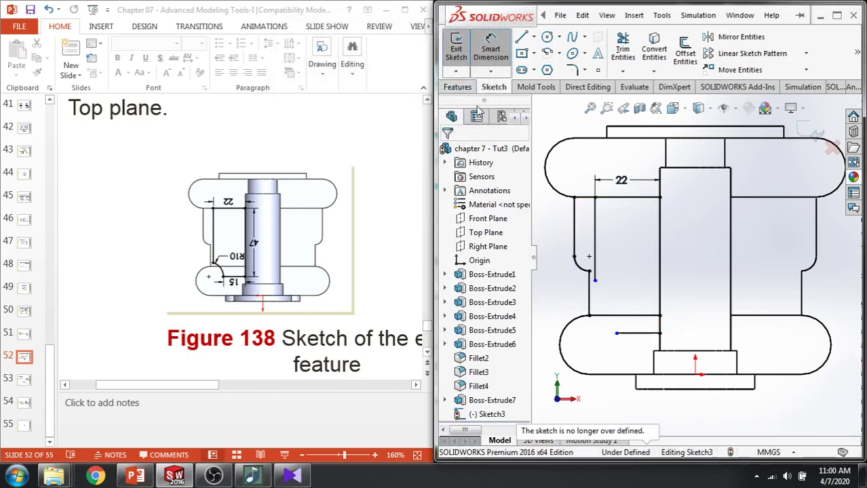
key(Escape)
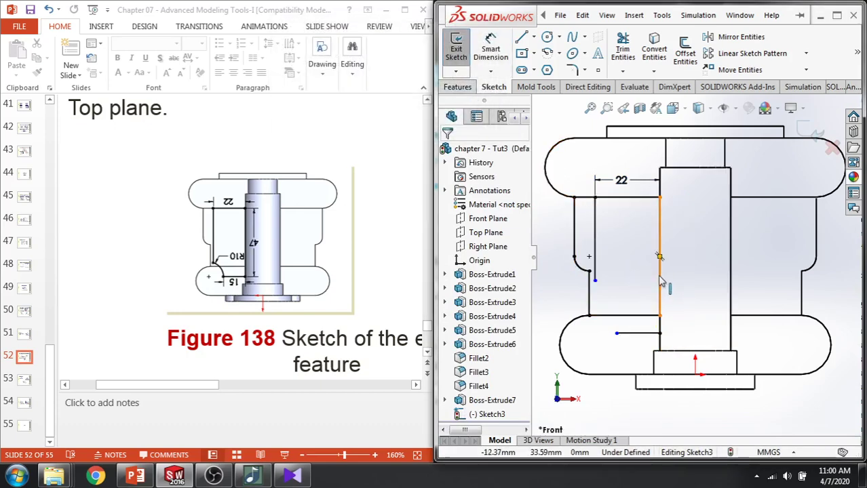
click(660, 281)
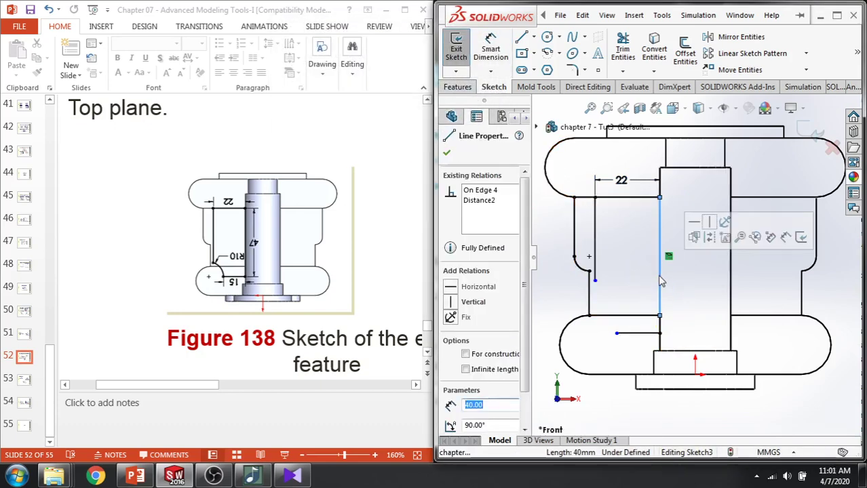
key(Escape)
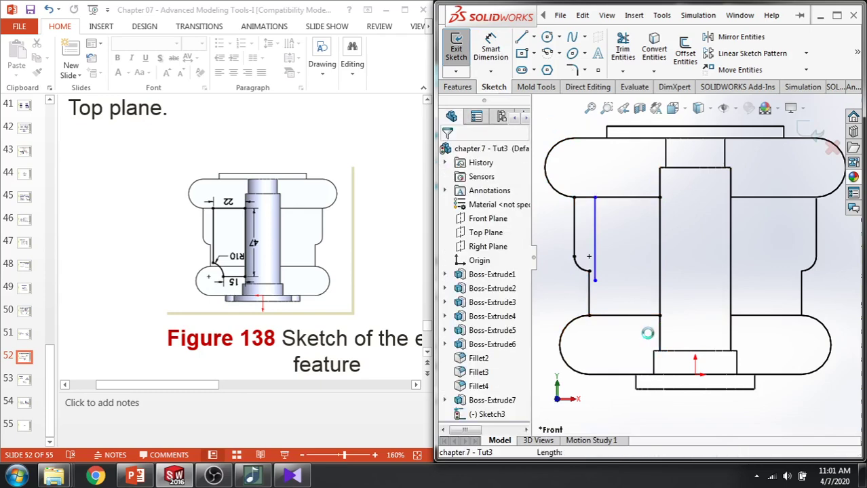
Draw a line down the boss edge from its top corner with a short leftward segment
click(523, 37)
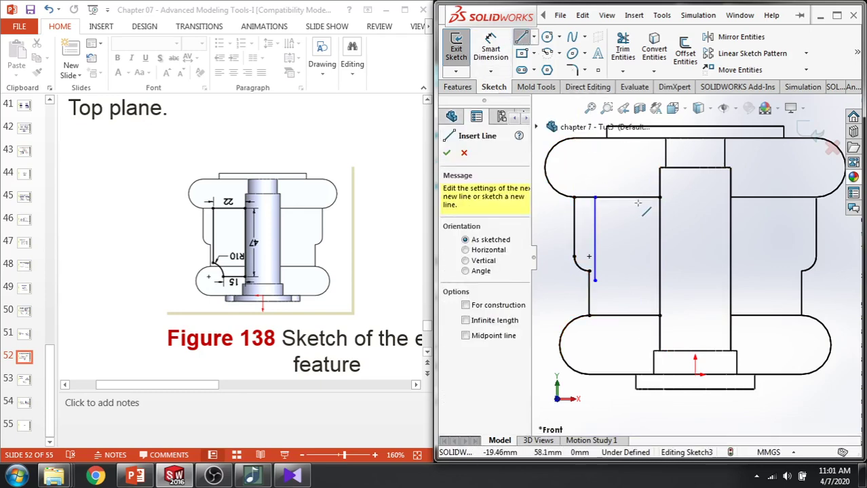
click(660, 197)
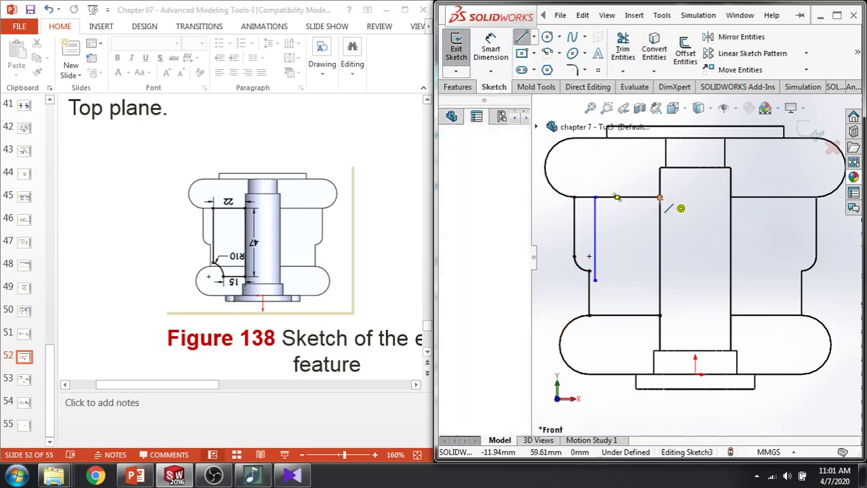
click(659, 332)
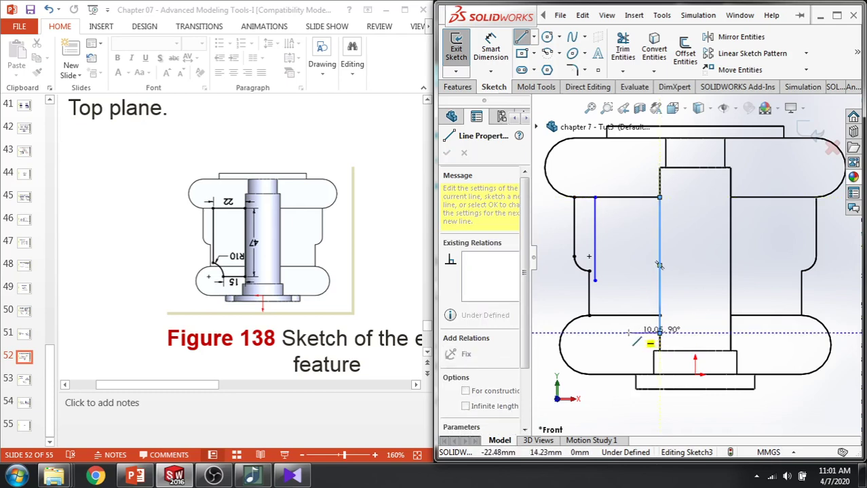
click(611, 333)
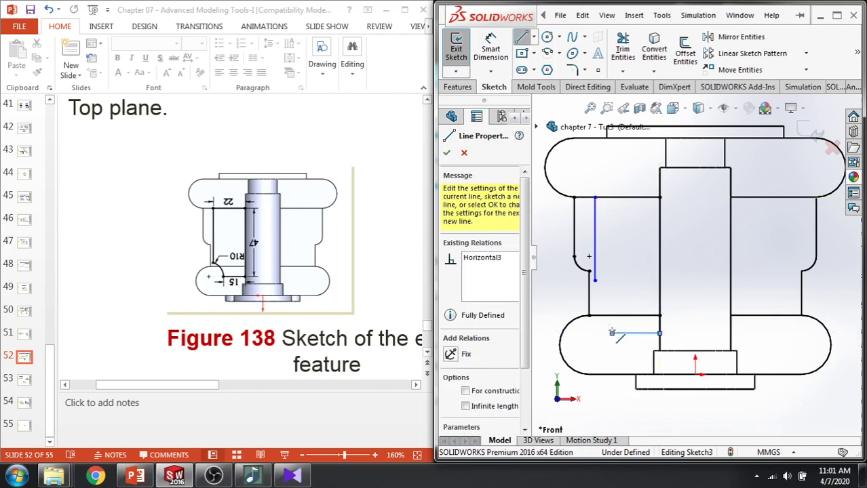
key(Escape)
Discard the over-defining 46 mm dimension on the new line and clear all selections
click(491, 49)
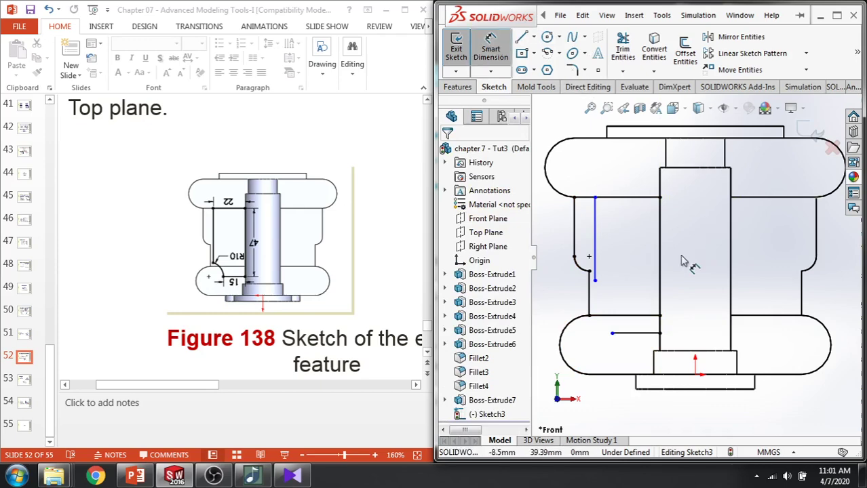
click(661, 288)
click(688, 270)
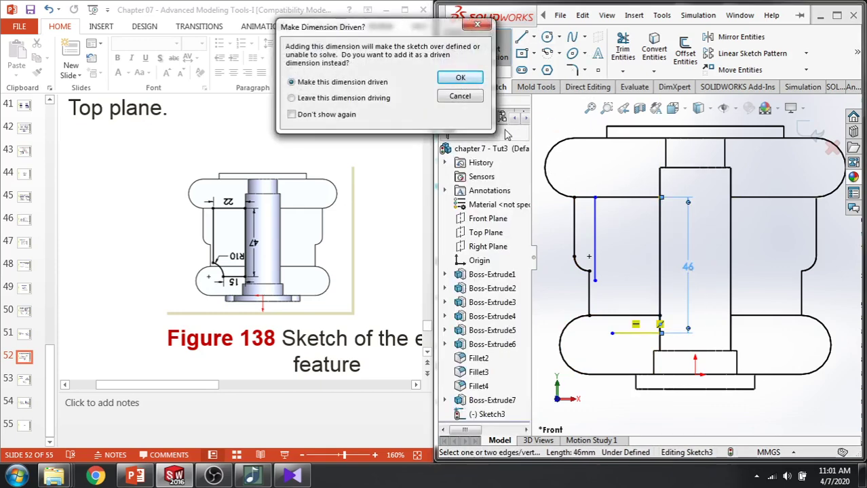
click(460, 96)
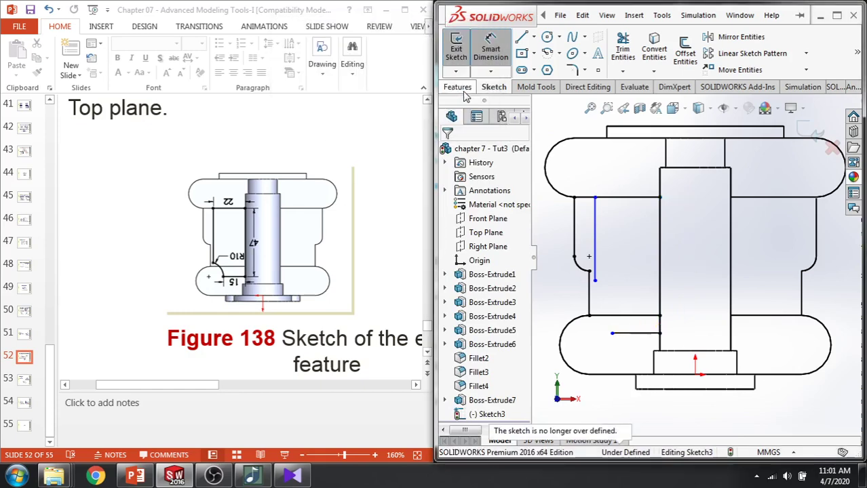
click(629, 333)
key(Escape)
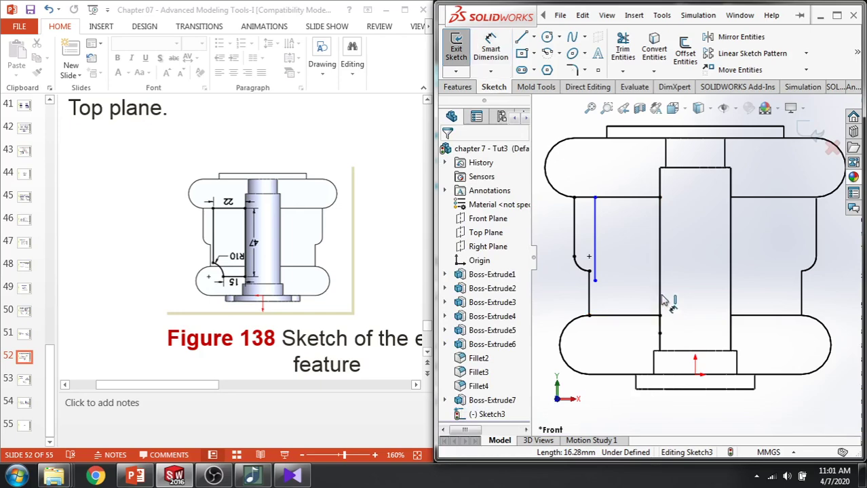
click(661, 285)
key(Escape)
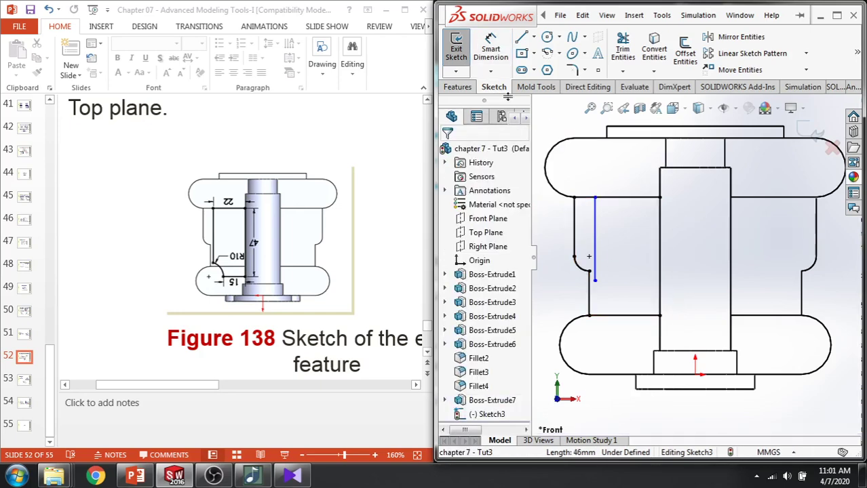
click(522, 39)
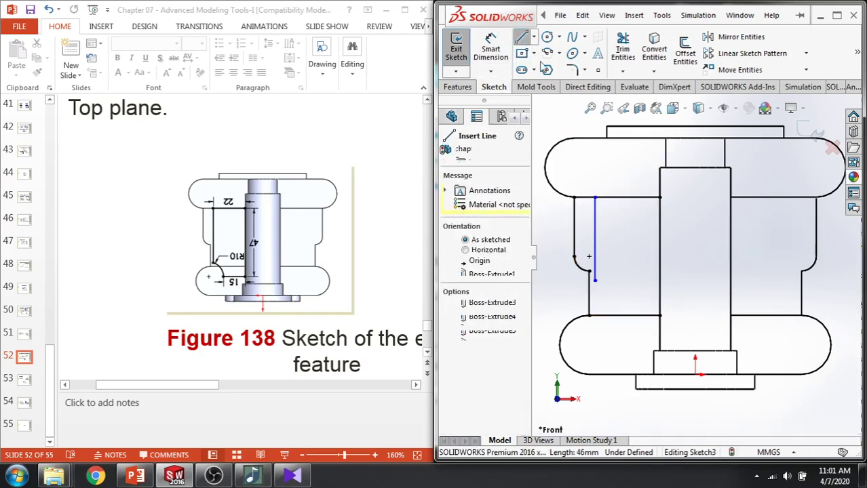
Draw a vertical line down from the upper boss corner and dimension it 47 mm
click(659, 198)
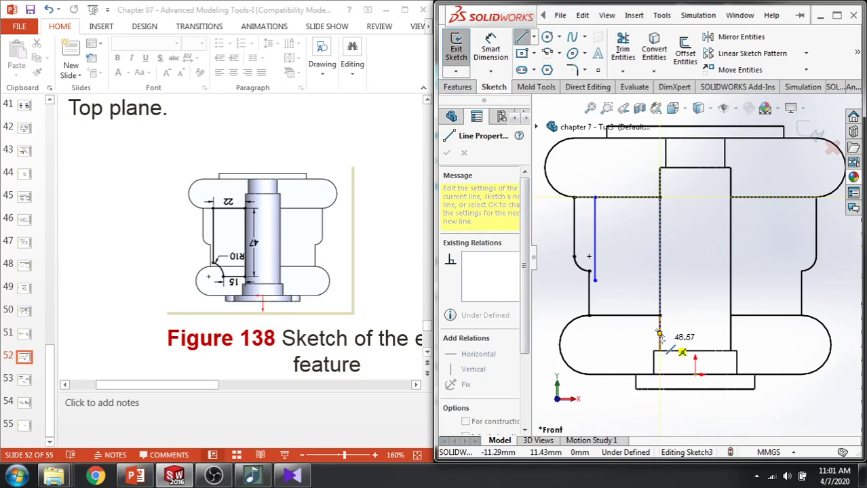
click(660, 284)
key(Escape)
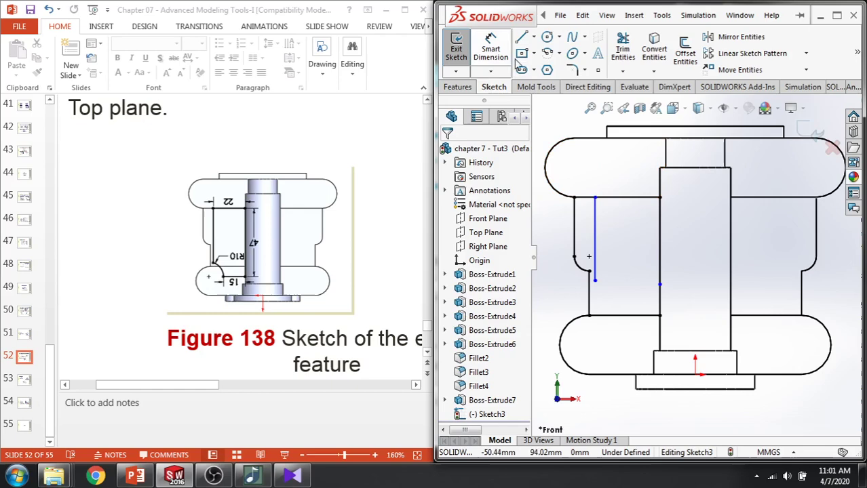
click(499, 54)
click(660, 262)
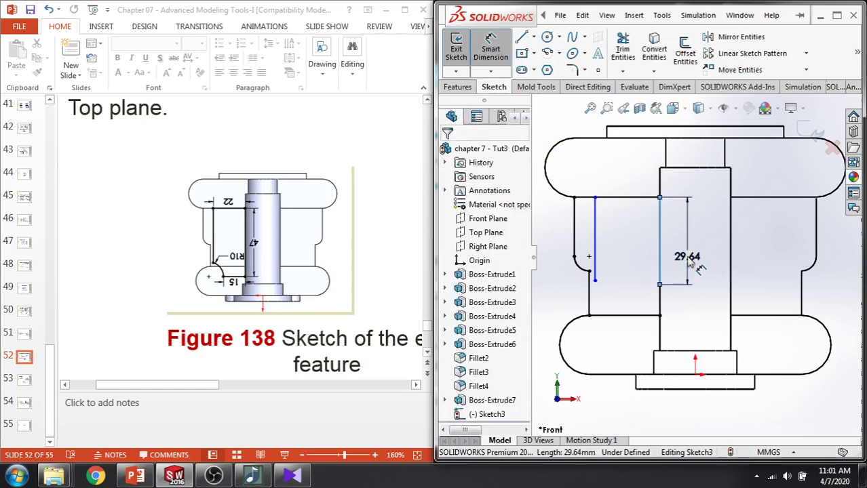
click(691, 265)
text(47)
key(Return)
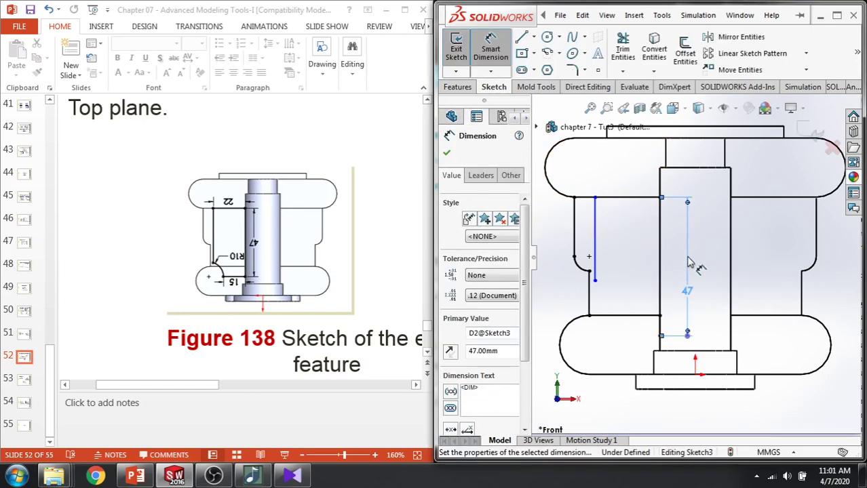
key(Escape)
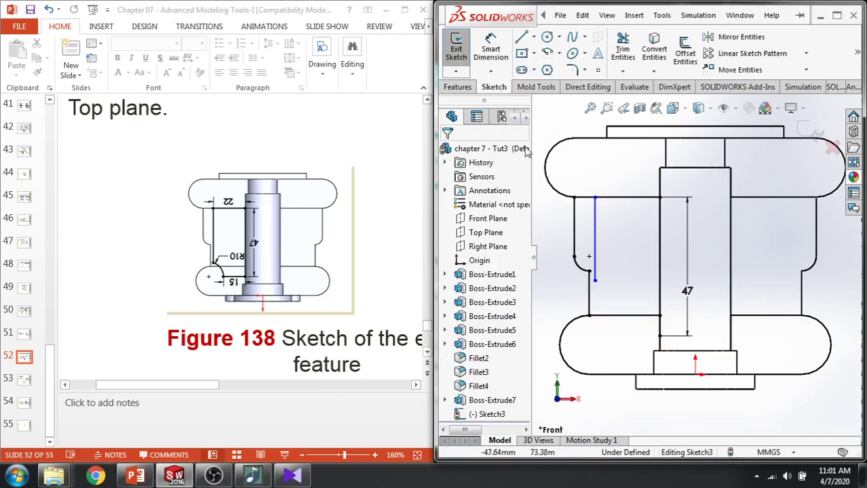
Discard the over-defining 29 mm dimension on the top horizontal edge
click(490, 49)
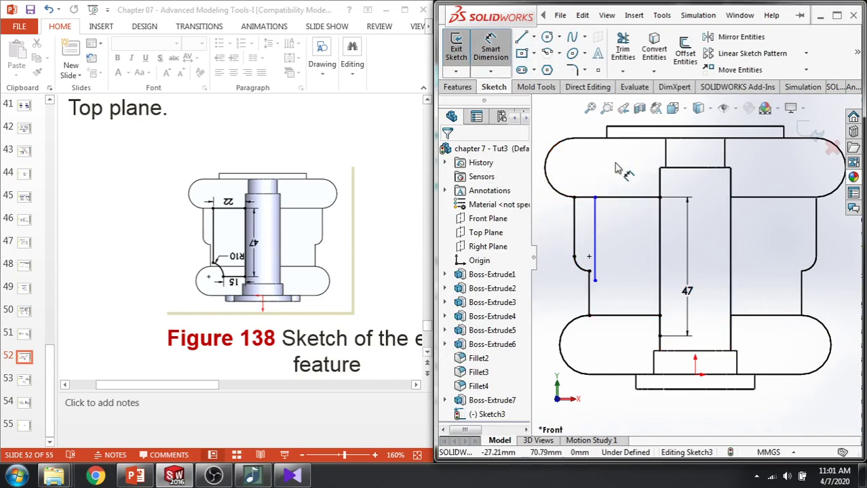
click(619, 197)
click(628, 180)
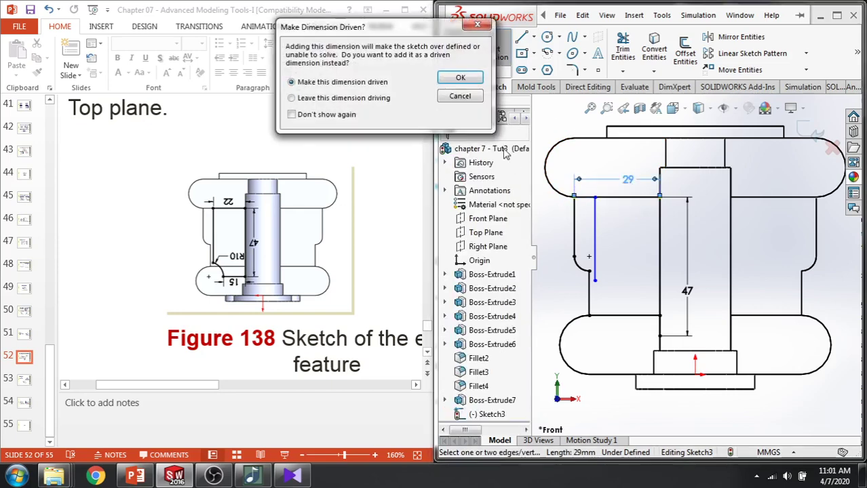
click(460, 95)
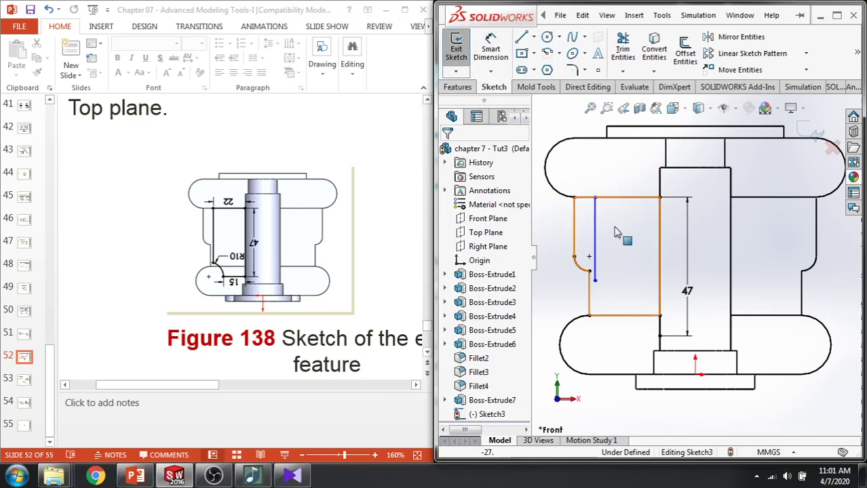
Set a 22 mm spacing between the left vertical line and the 47 mm line
key(d)
click(595, 237)
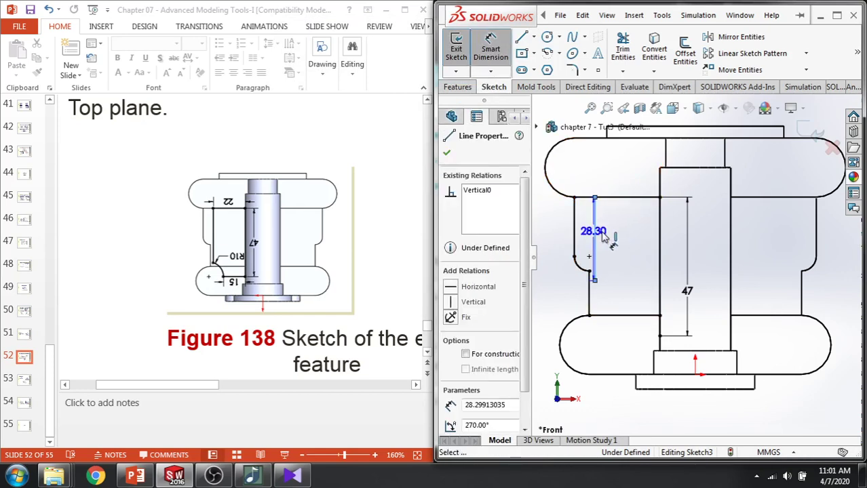
click(659, 265)
click(628, 241)
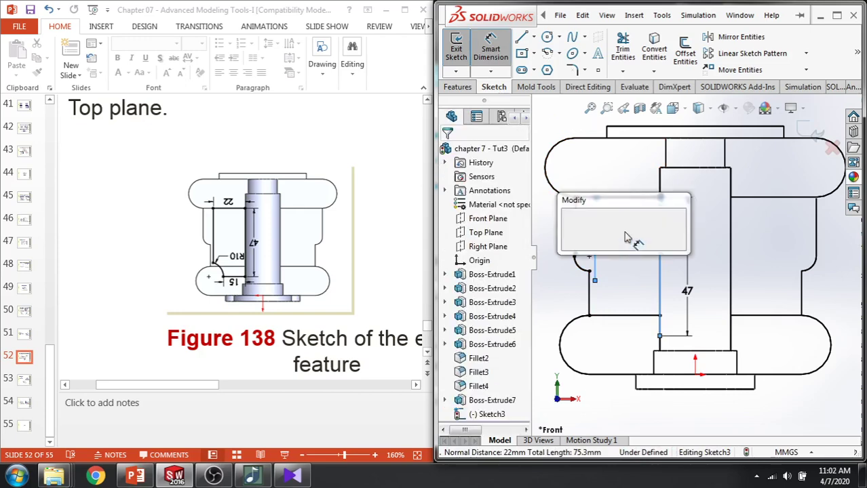
click(570, 227)
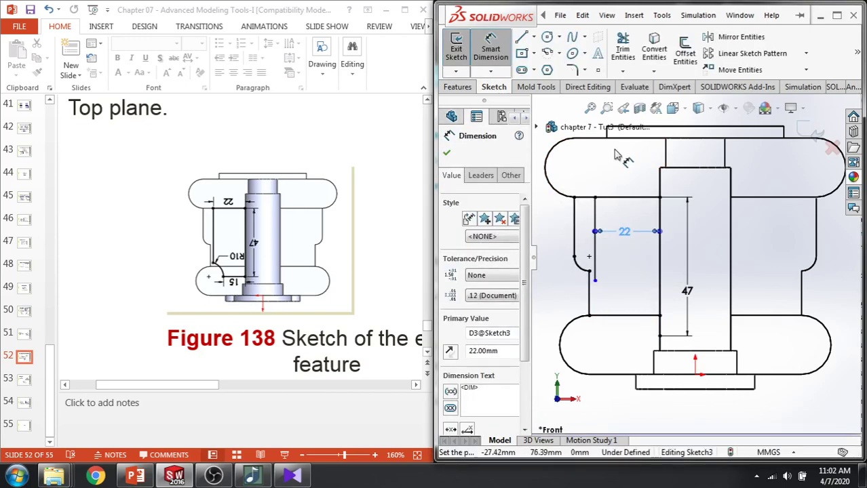
key(Escape)
Trim away the unwanted vertical segment with Trim to closest
click(623, 71)
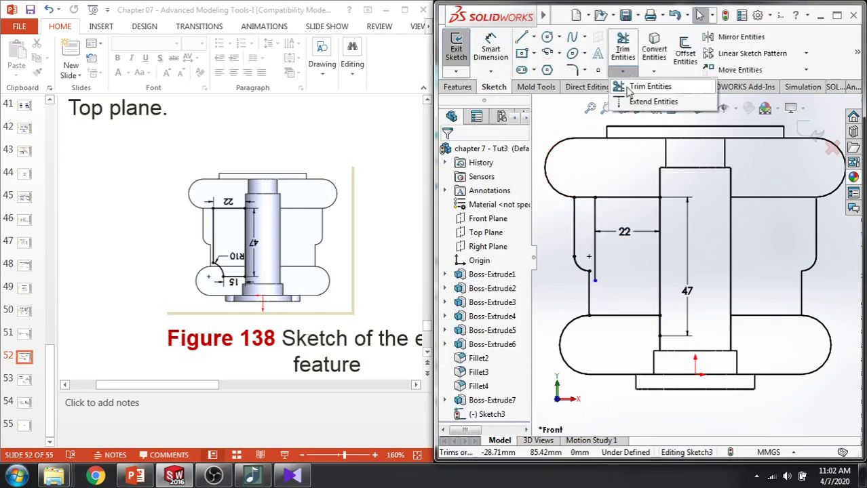
click(636, 83)
click(595, 246)
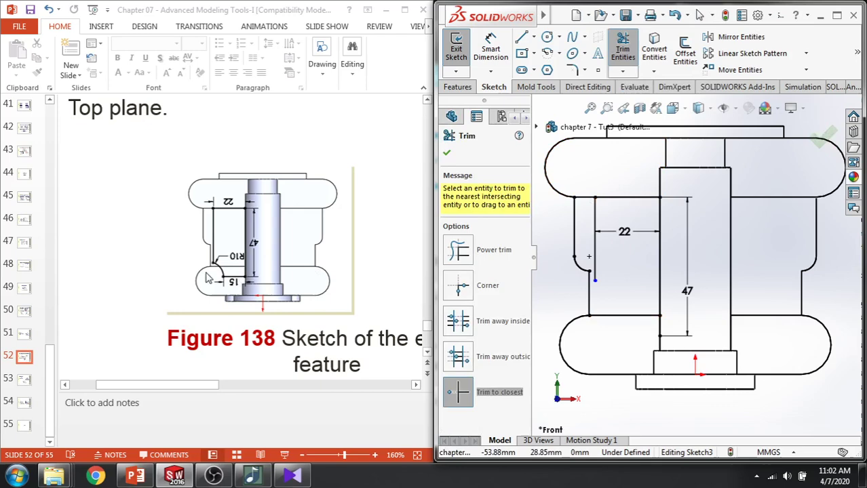
Draw a horizontal line left from the 47 mm line's bottom and dimension it 15 mm
click(521, 37)
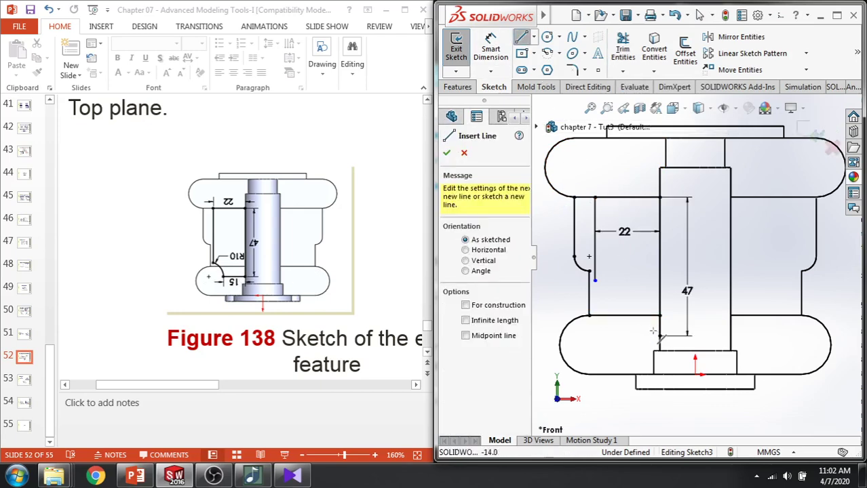
drag(660, 336, 614, 336)
key(Escape)
click(490, 49)
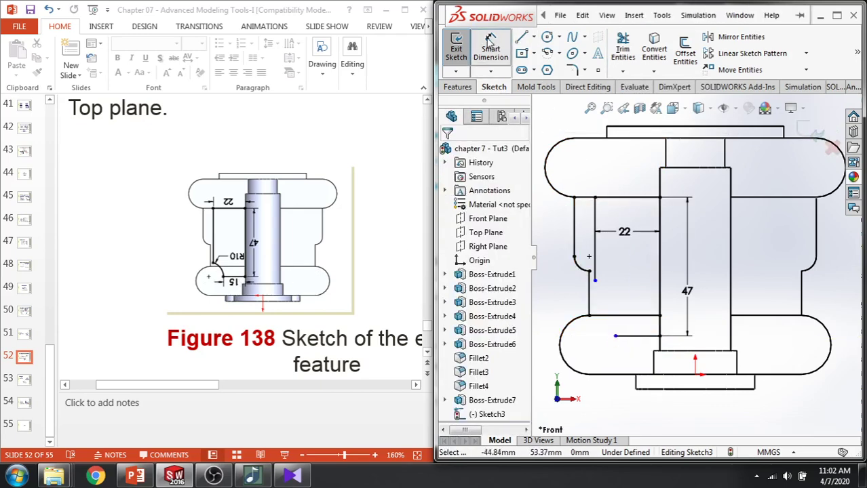
click(632, 337)
click(631, 353)
text(15)
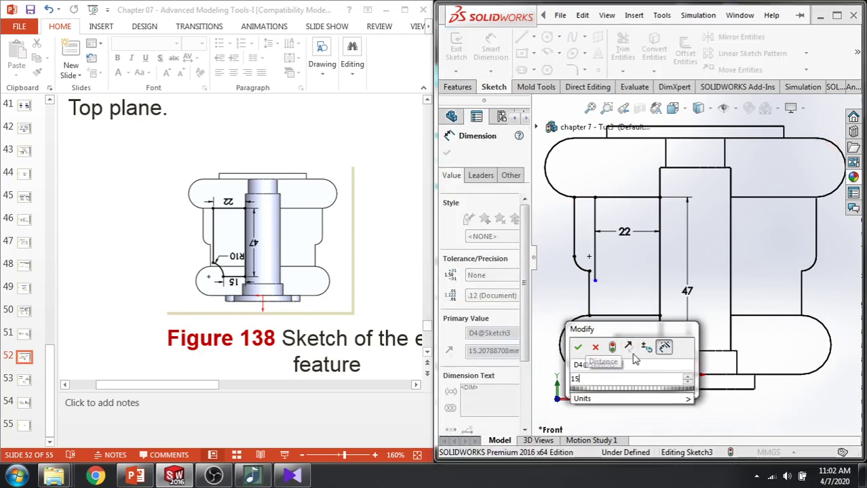
key(Return)
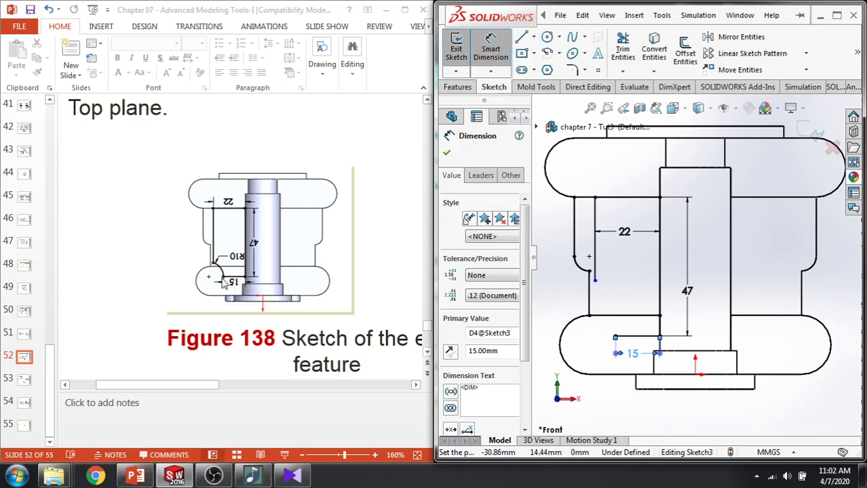
Join the 15 mm line's end to the left line's bottom with a 3-point arc of radius 10 mm
click(558, 54)
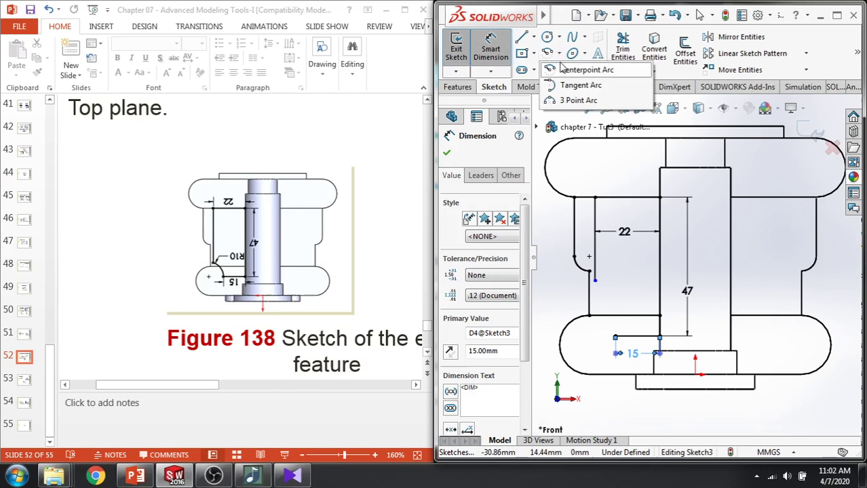
click(566, 100)
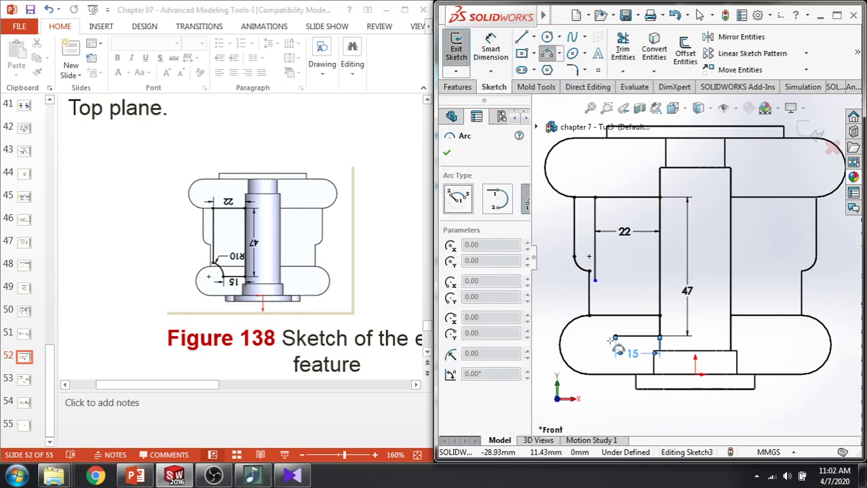
click(614, 337)
click(594, 280)
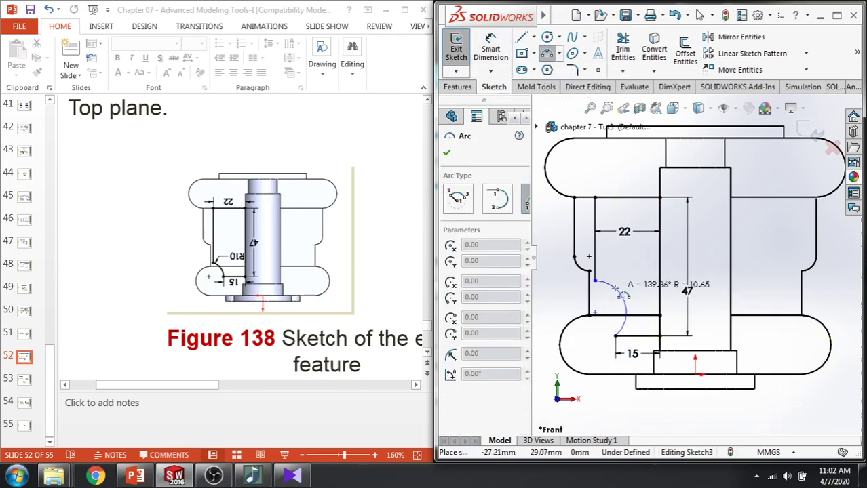
click(618, 291)
click(490, 49)
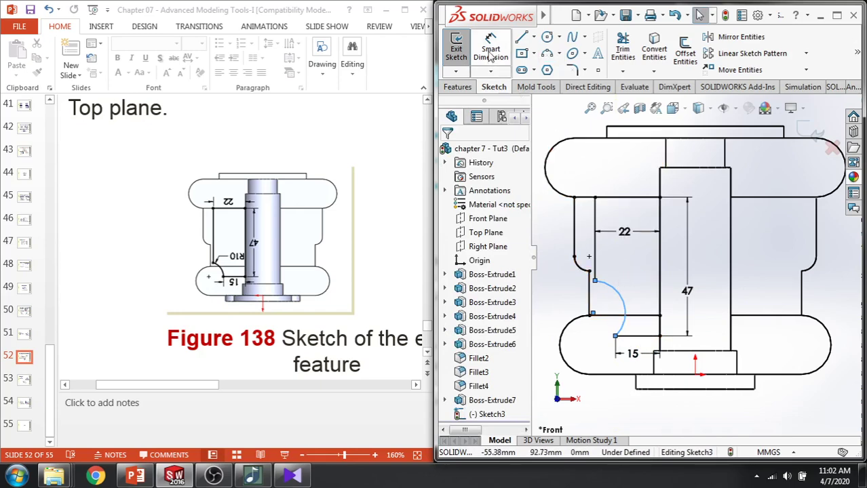
click(610, 287)
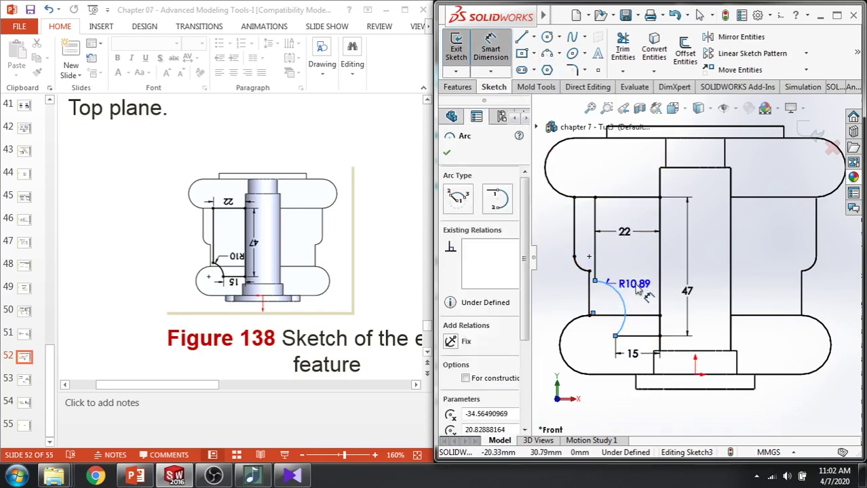
click(646, 271)
text(10)
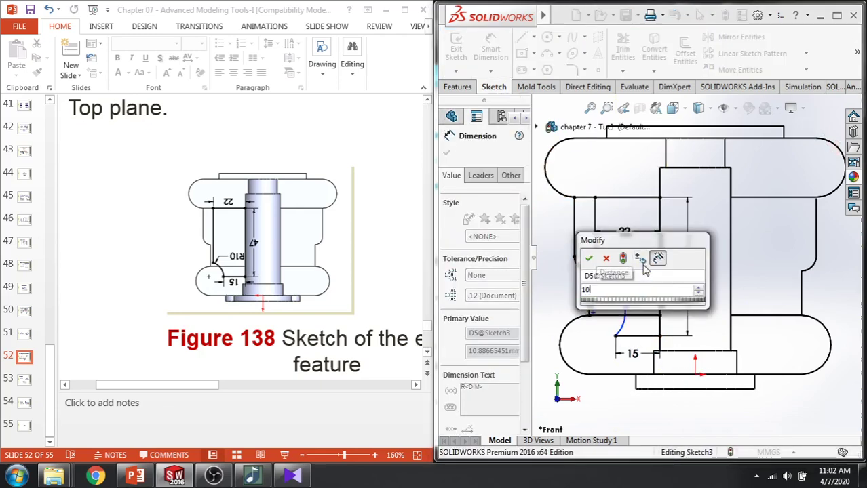
key(Return)
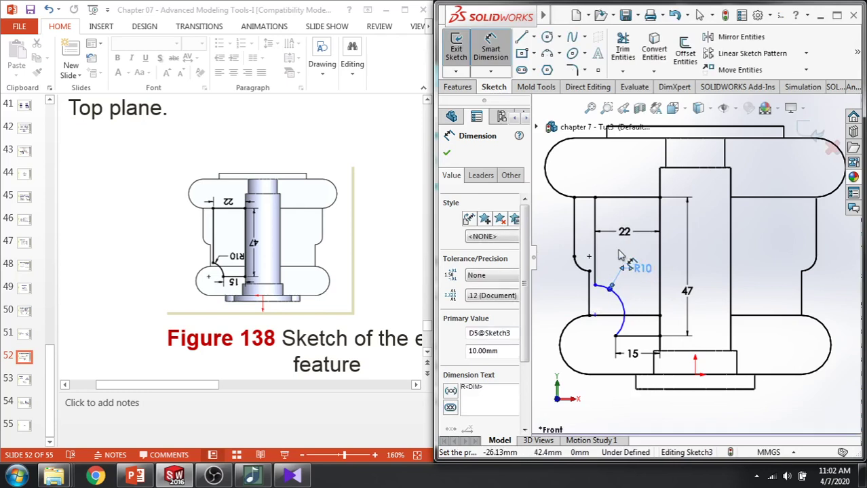
key(Escape)
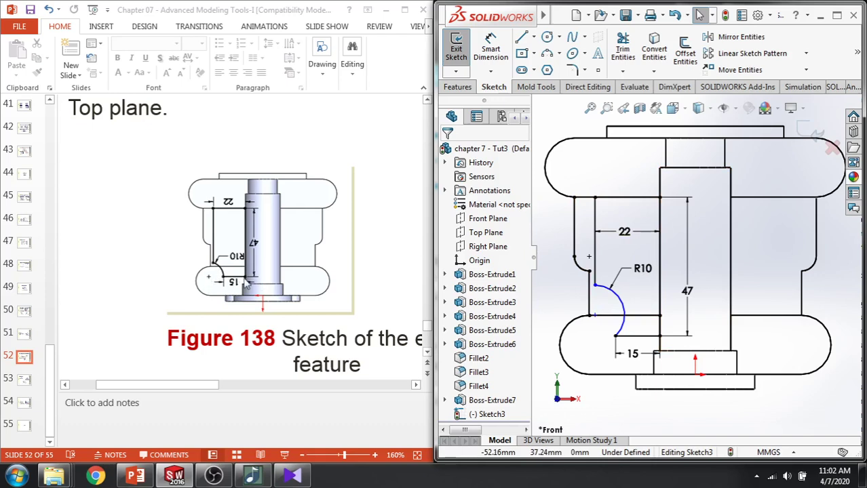
Make Line29's end coincident with Point42, fully defining Sketch3
click(594, 317)
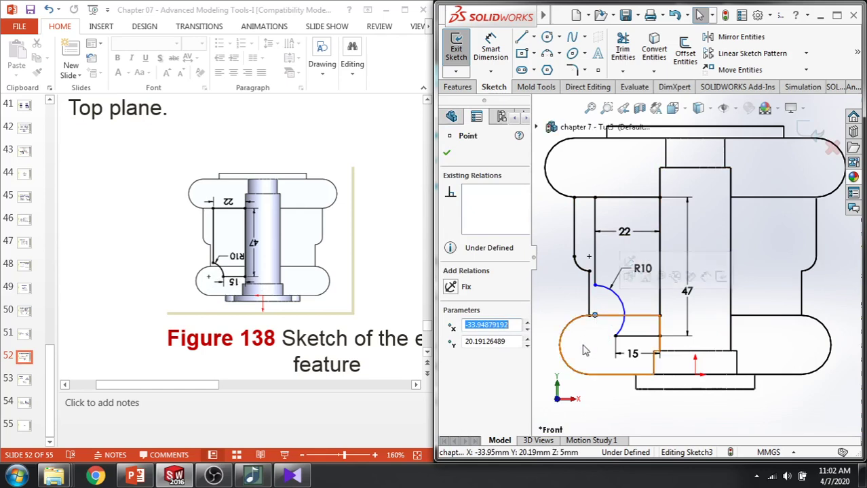
click(631, 337)
ctrl+click(659, 336)
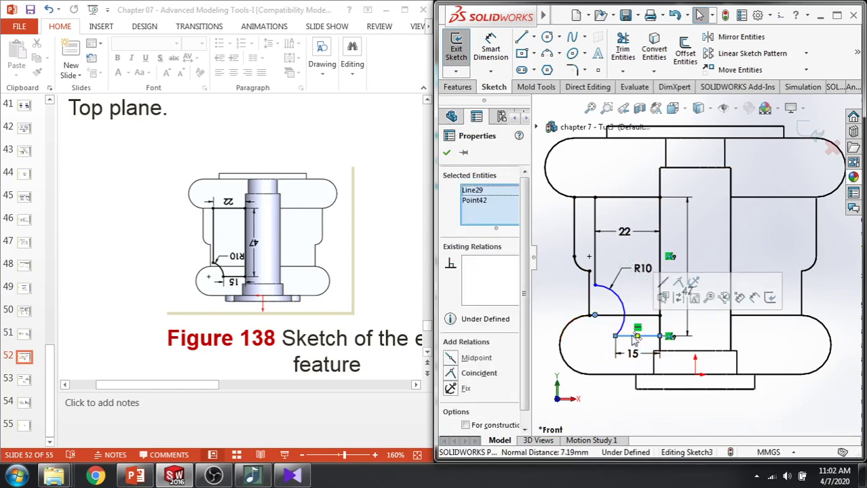
click(680, 286)
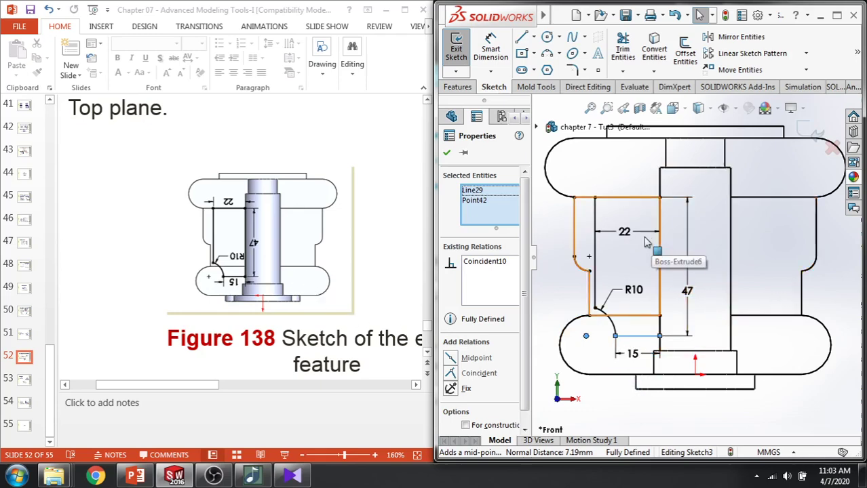
middle_drag(594, 289, 667, 131)
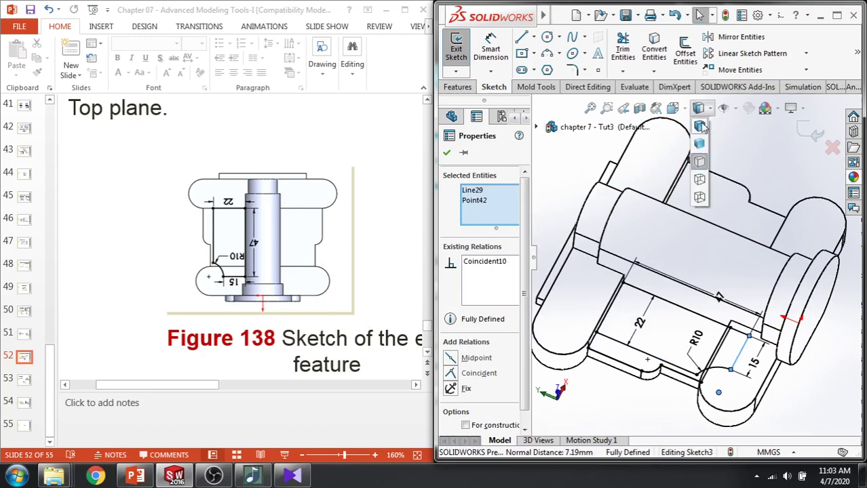
middle_drag(663, 390, 643, 376)
Zoom the tutorial slide out from 110% until the whole slide fits the window
click(145, 197)
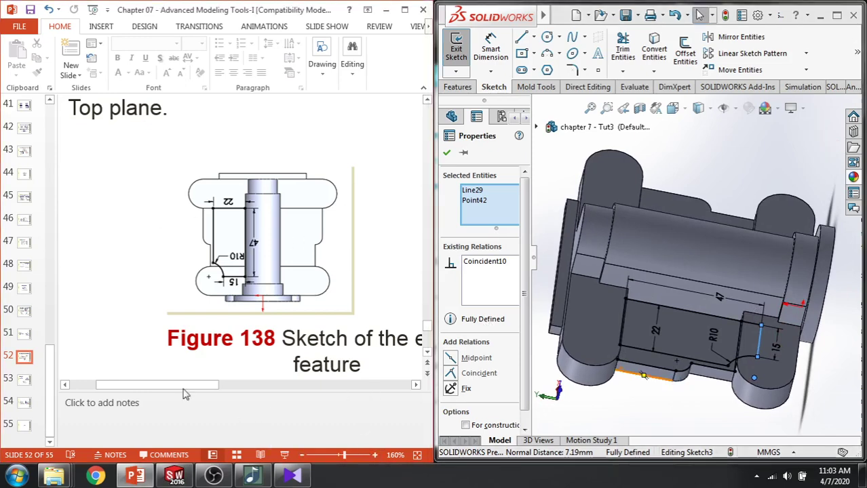
click(302, 455)
click(302, 455)
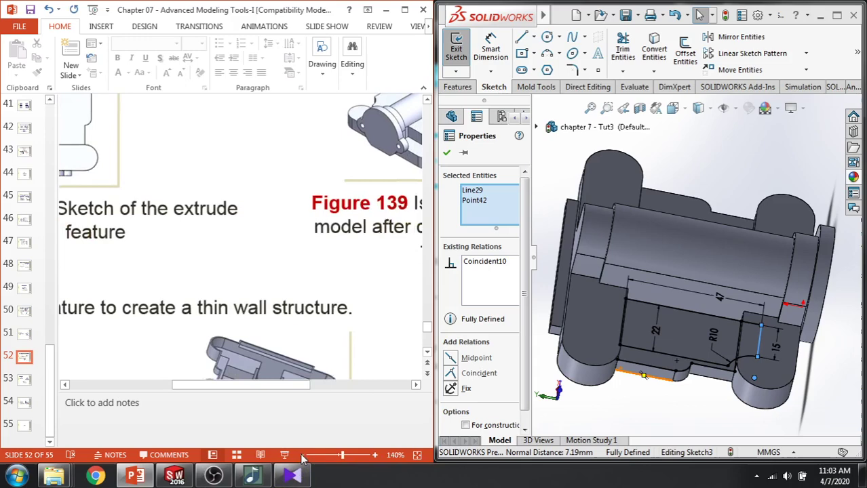
click(302, 455)
click(302, 455)
click(302, 455)
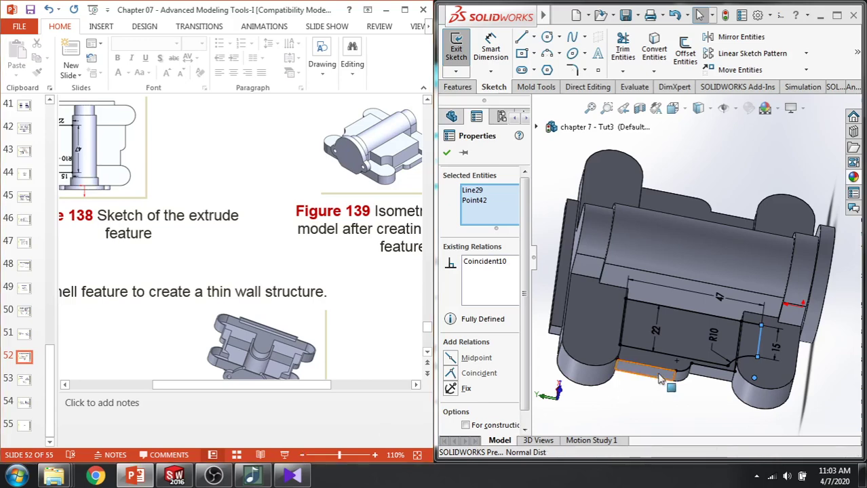
mouse_move(644, 376)
middle_down()
mouse_move(637, 339)
mouse_move(634, 380)
mouse_move(633, 367)
middle_up()
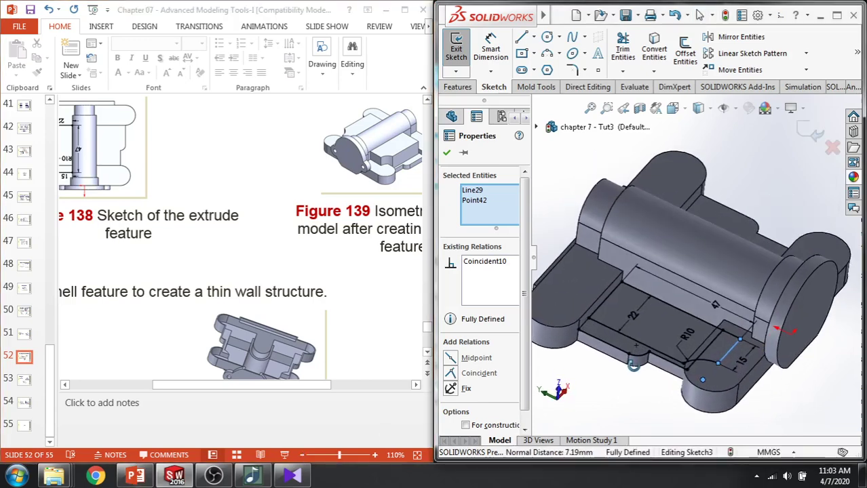
middle_drag(633, 366, 627, 353)
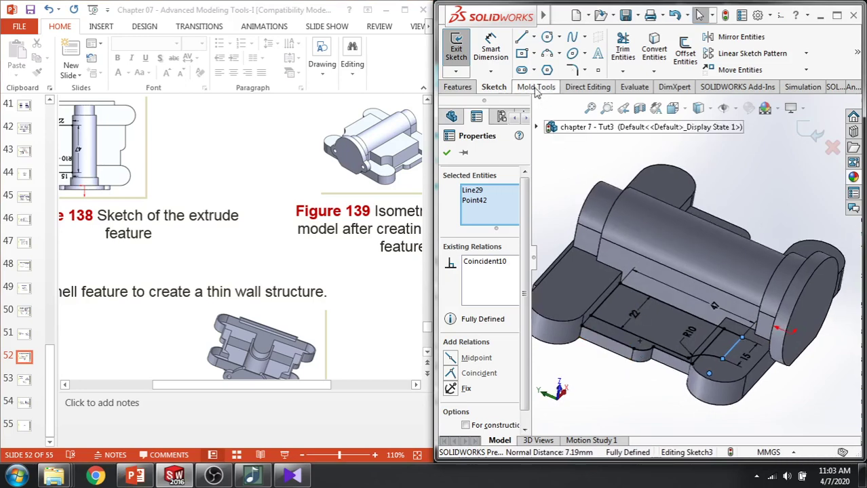
click(303, 455)
click(303, 455)
click(302, 455)
click(302, 455)
click(303, 455)
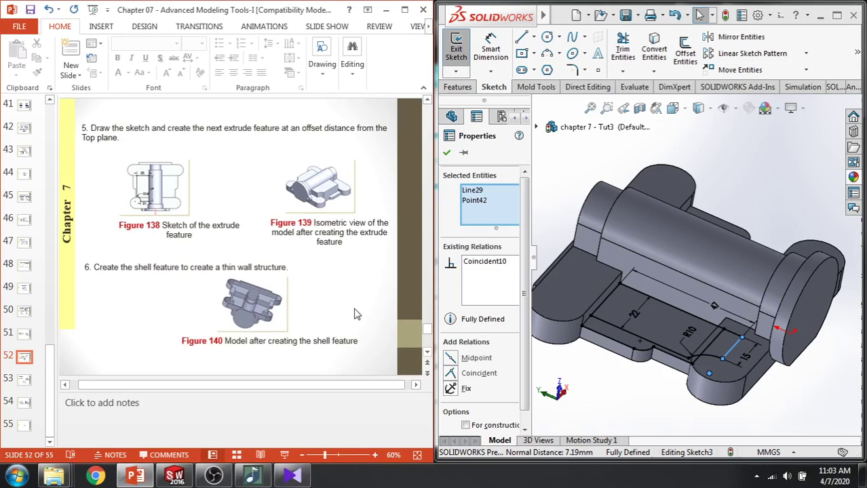
On slide 46, enlarge the Figure 126 picture and move it up to uncover its caption
scroll(354, 314, up, 2)
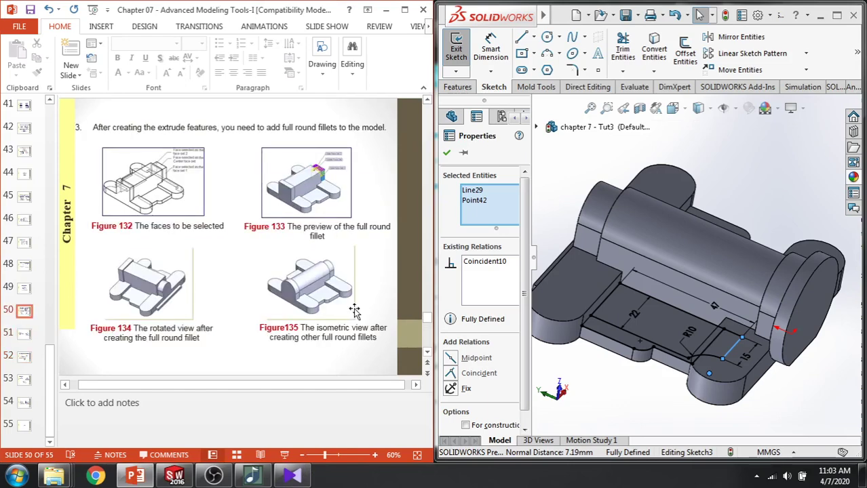
scroll(354, 310, up, 1)
scroll(354, 314, down, 2)
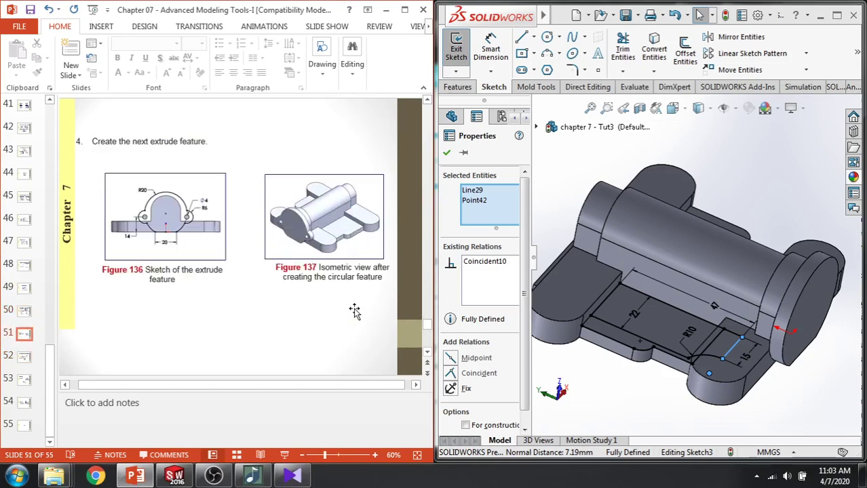
scroll(354, 311, up, 4)
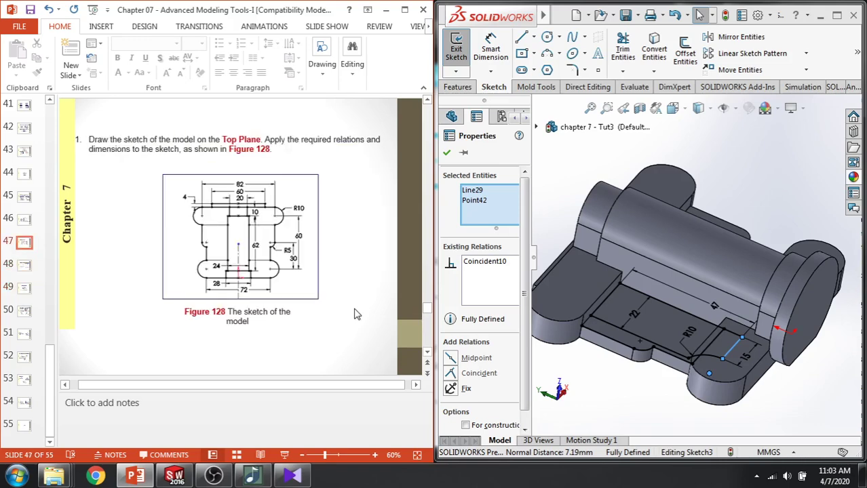
scroll(354, 314, up, 1)
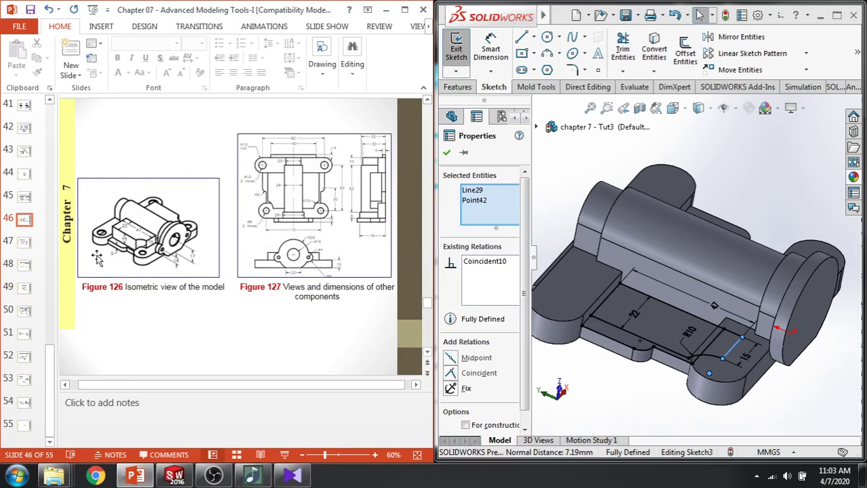
click(88, 204)
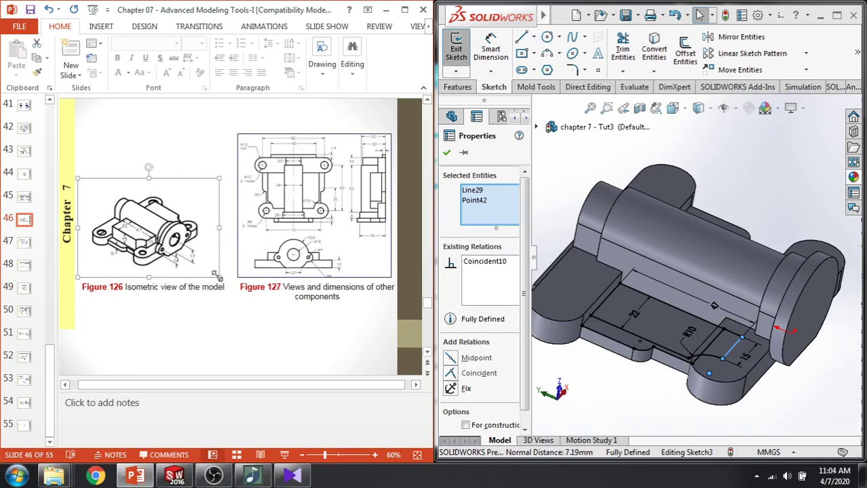
drag(216, 275, 344, 366)
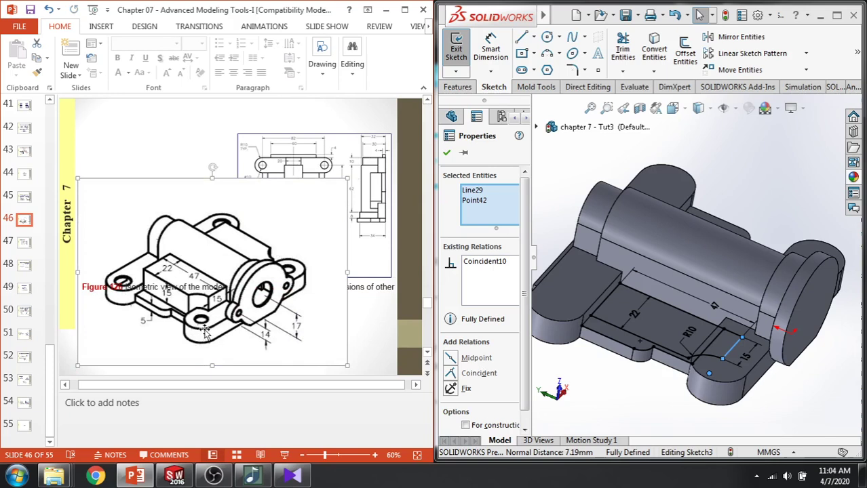
drag(206, 332, 223, 248)
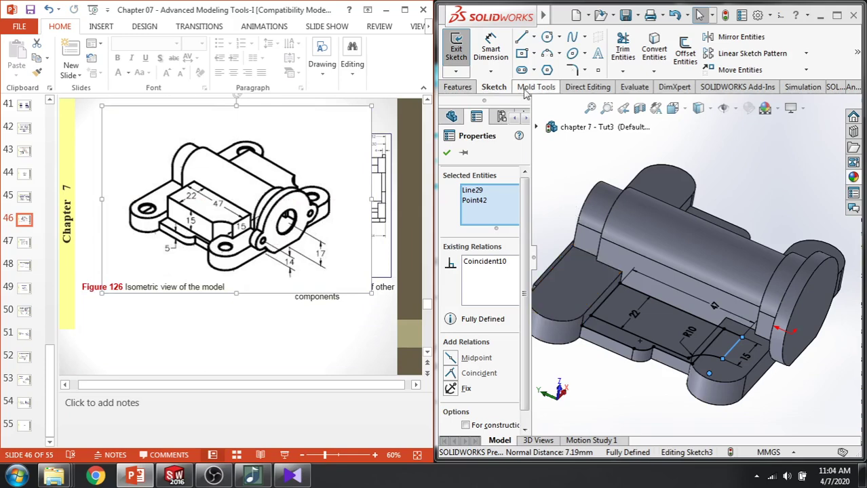
Extrude the Sketch3 region and arc contour 15 mm as Boss-Extrude8
click(458, 85)
click(462, 52)
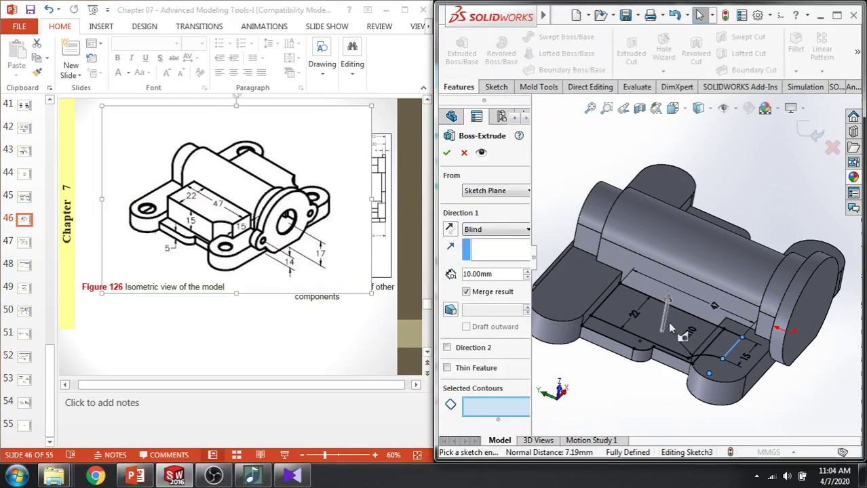
click(651, 329)
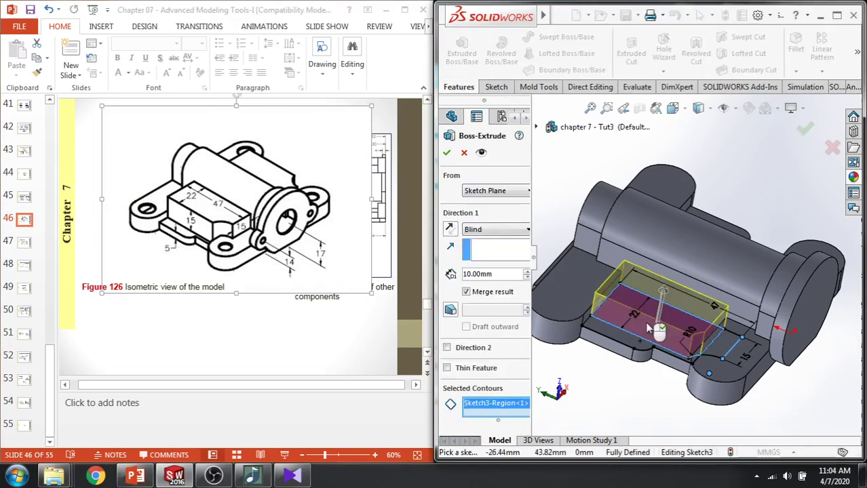
middle_drag(650, 375, 715, 332)
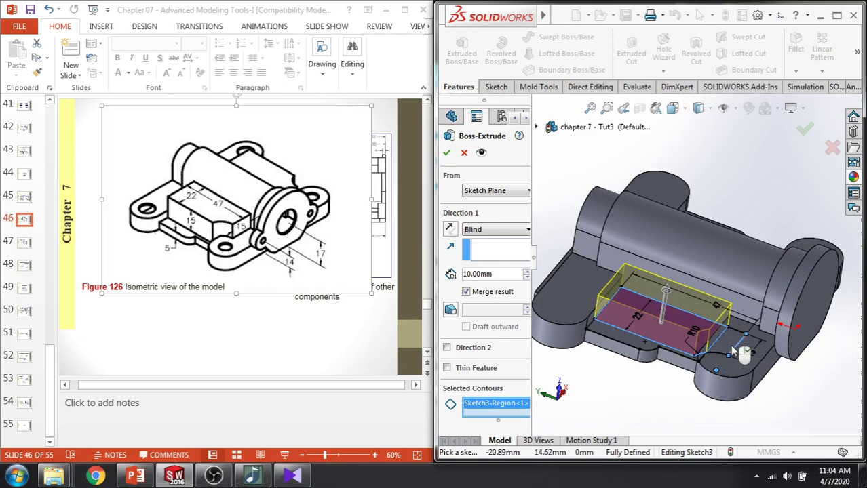
click(731, 354)
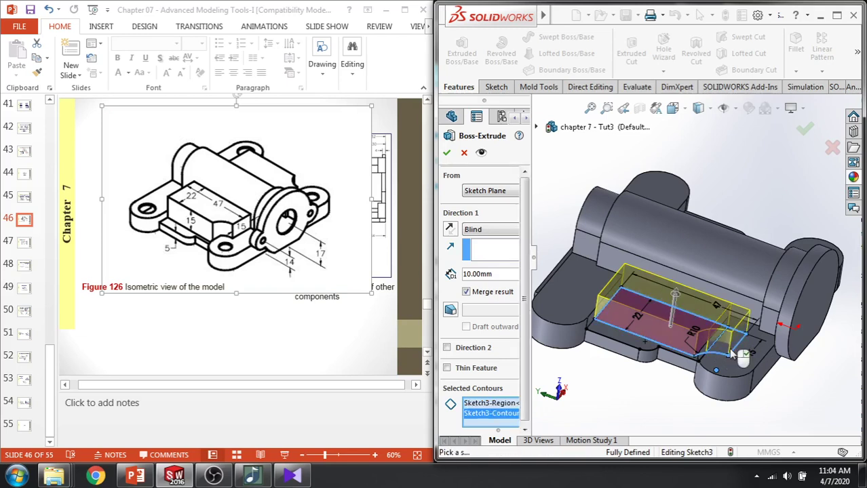
middle_drag(645, 365, 663, 333)
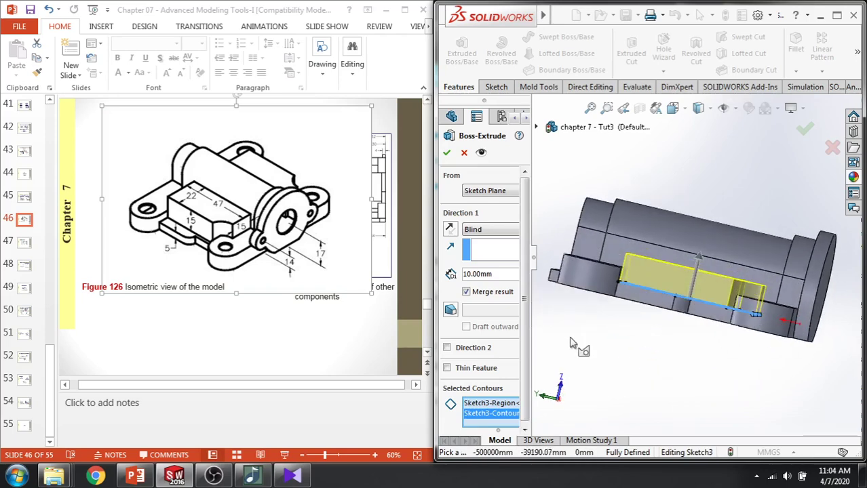
text(15)
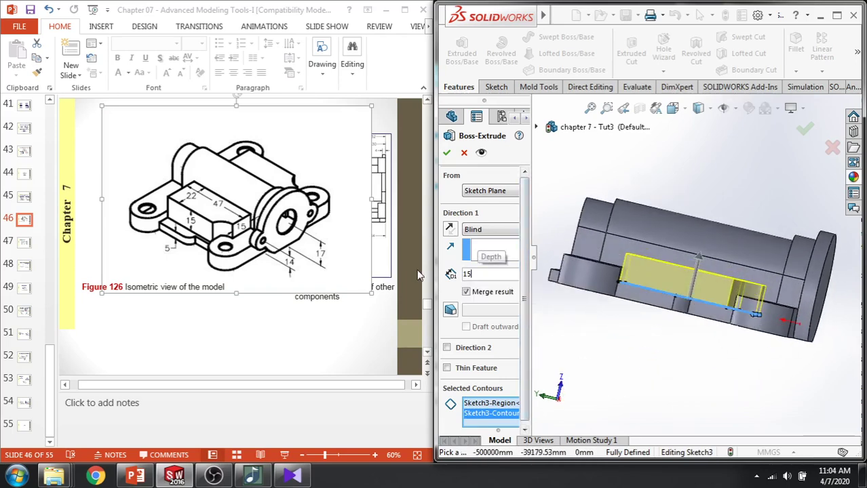
key(Return)
middle_drag(629, 278, 629, 353)
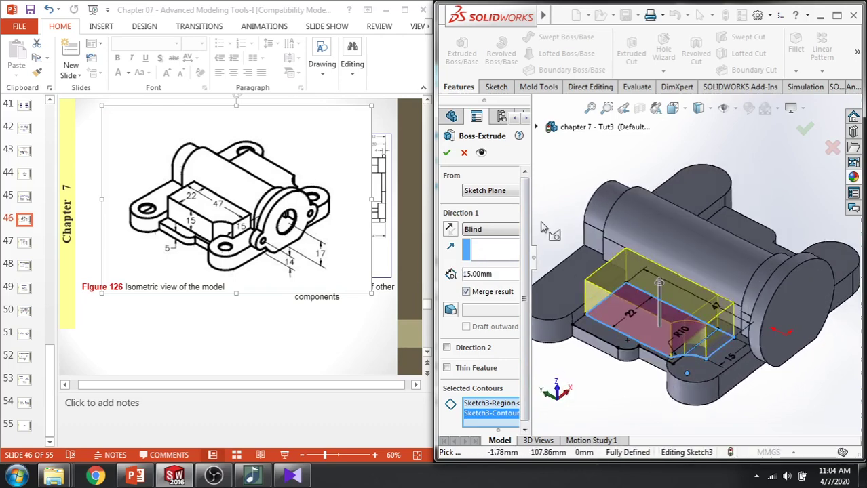
click(447, 154)
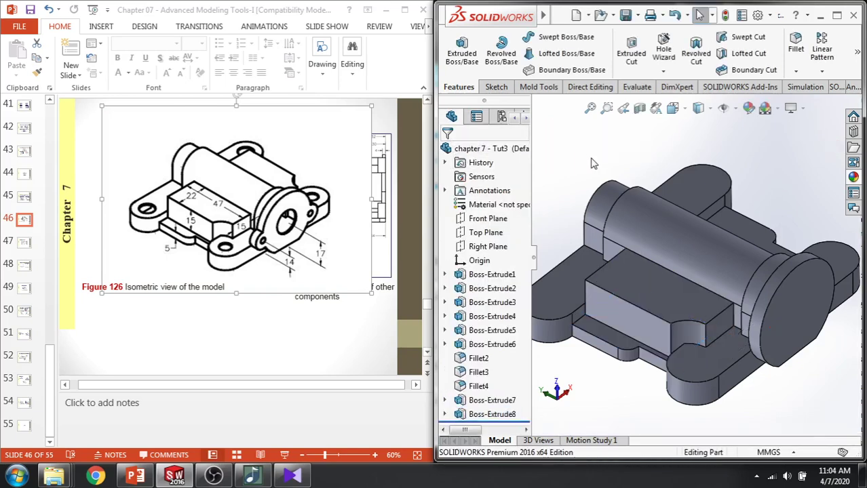
View the part's underside, then open the Linear Pattern dropdown of pattern and mirror commands
middle_drag(583, 178, 678, 251)
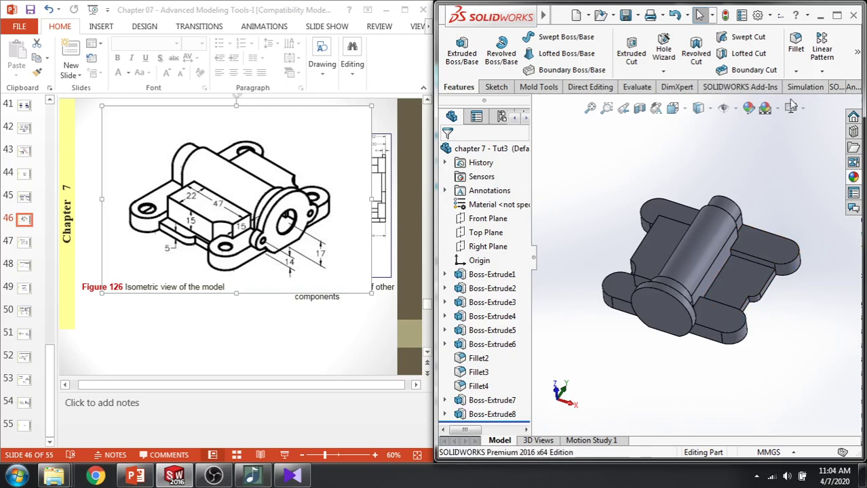
click(821, 72)
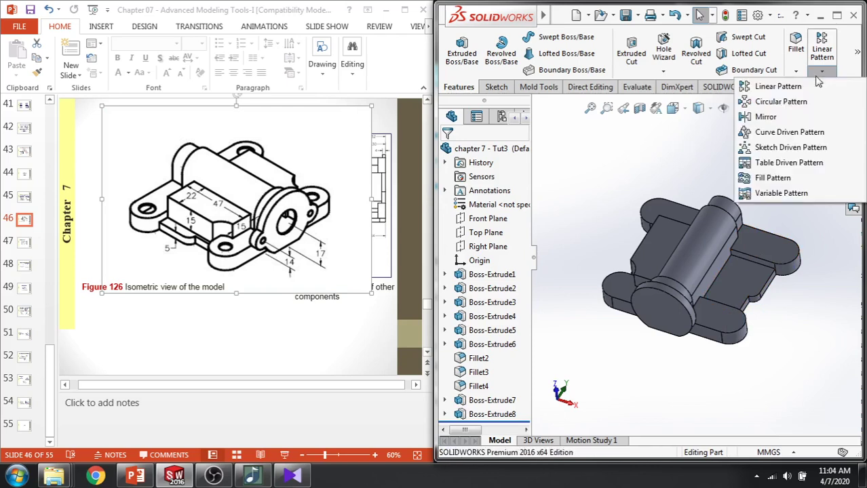
Mirror Boss-Extrude8 about the Right Plane to add a matching block
click(765, 117)
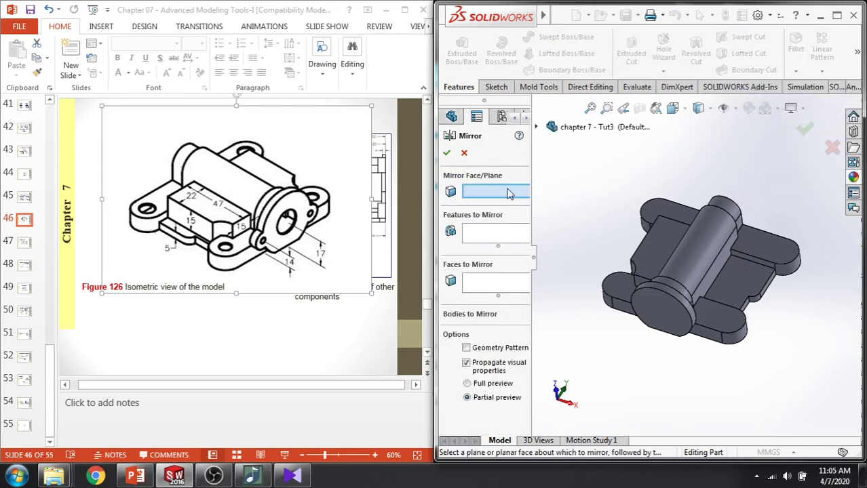
click(492, 242)
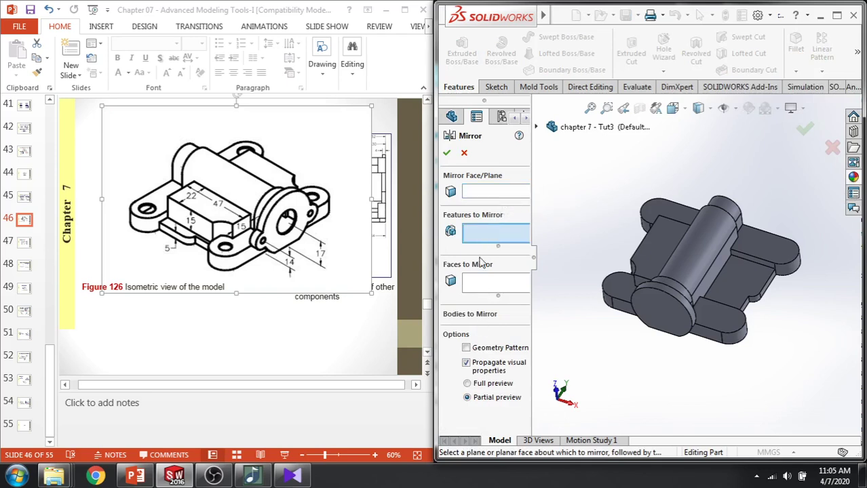
click(535, 127)
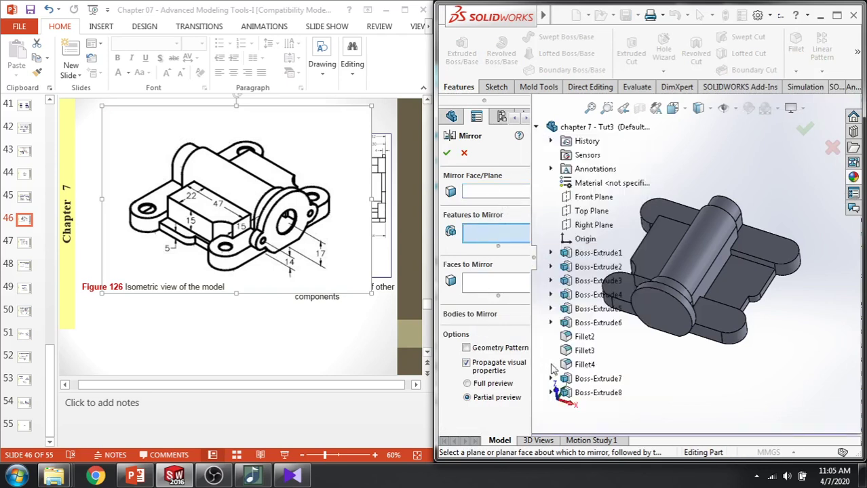
click(586, 394)
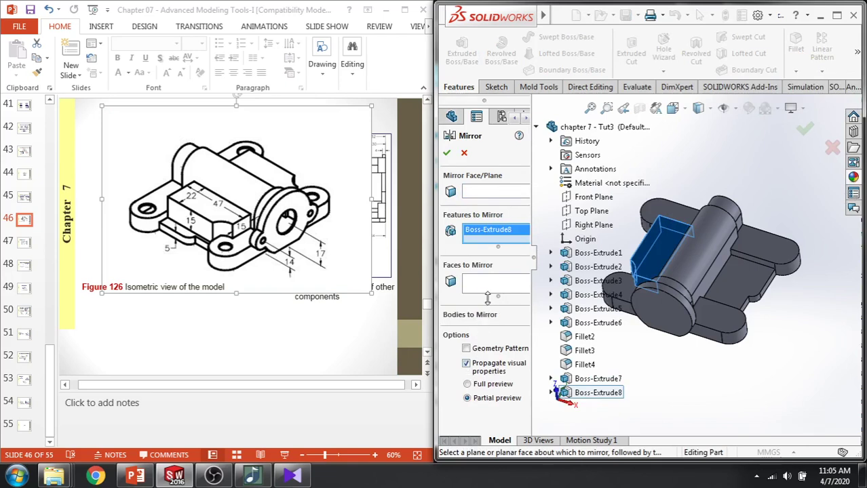
click(496, 194)
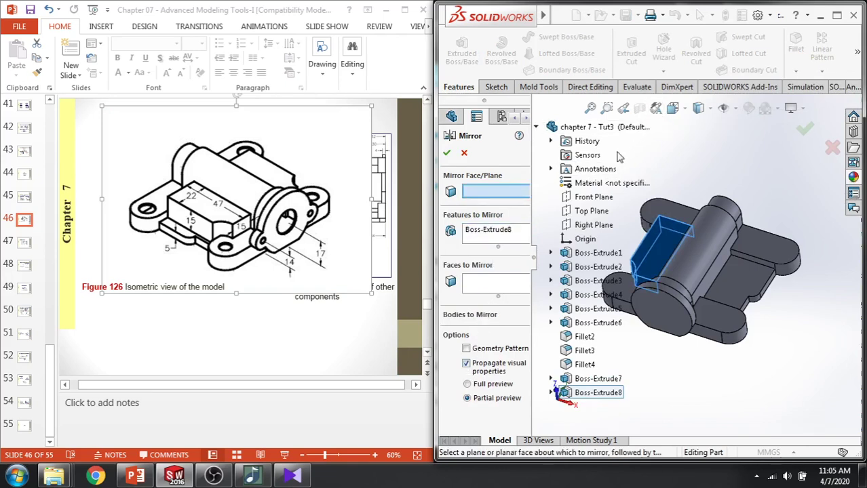
click(592, 224)
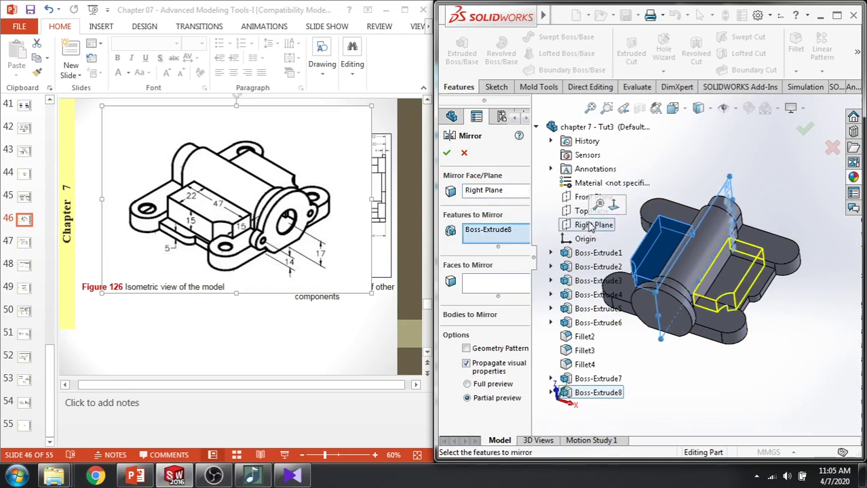
click(447, 153)
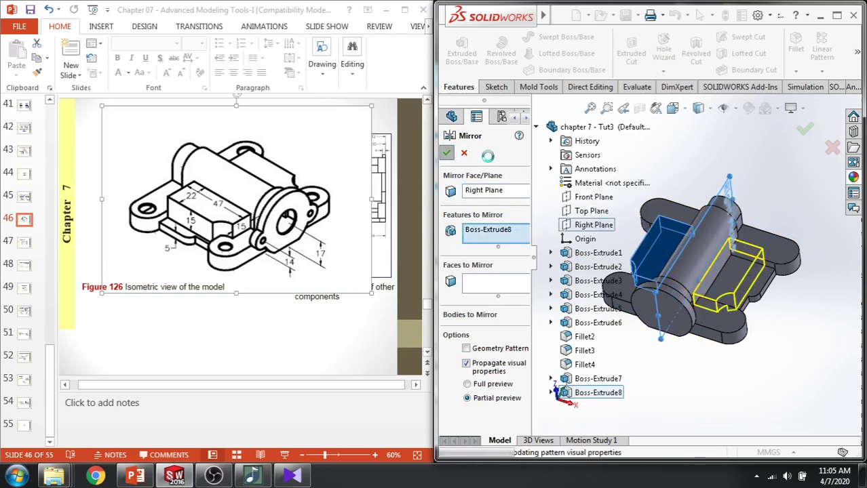
middle_drag(647, 162, 700, 182)
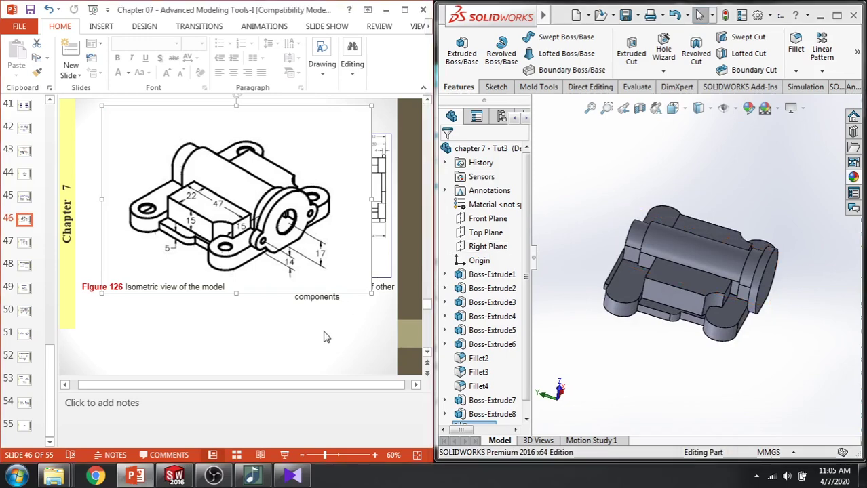
Browse slides 47–52, return to slide 45, and highlight 'of 1 mm. You' in its text
scroll(325, 337, down, 3)
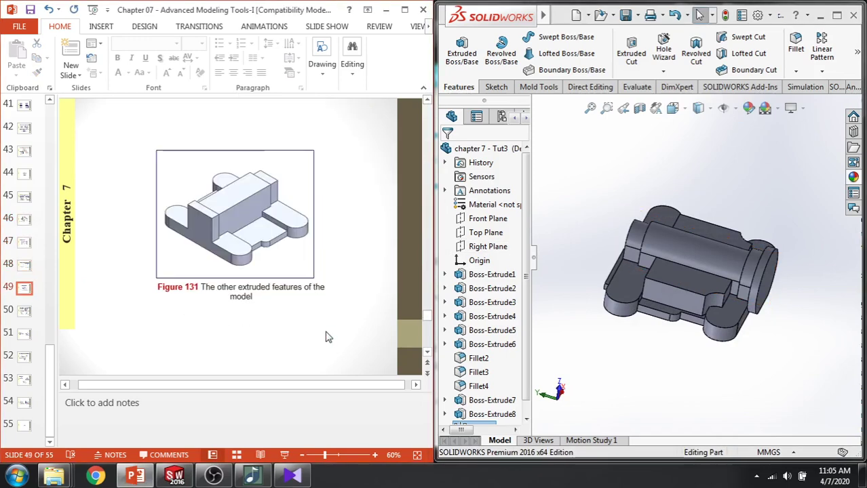
scroll(326, 337, down, 2)
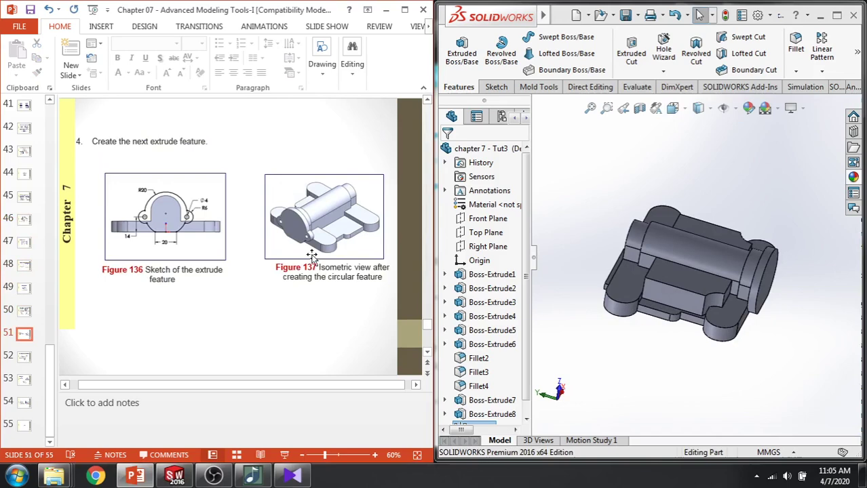
scroll(294, 215, down, 1)
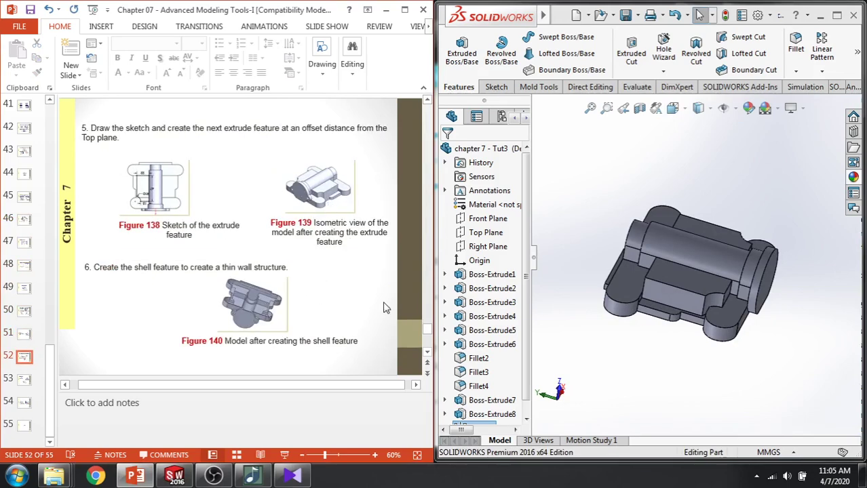
scroll(383, 308, up, 6)
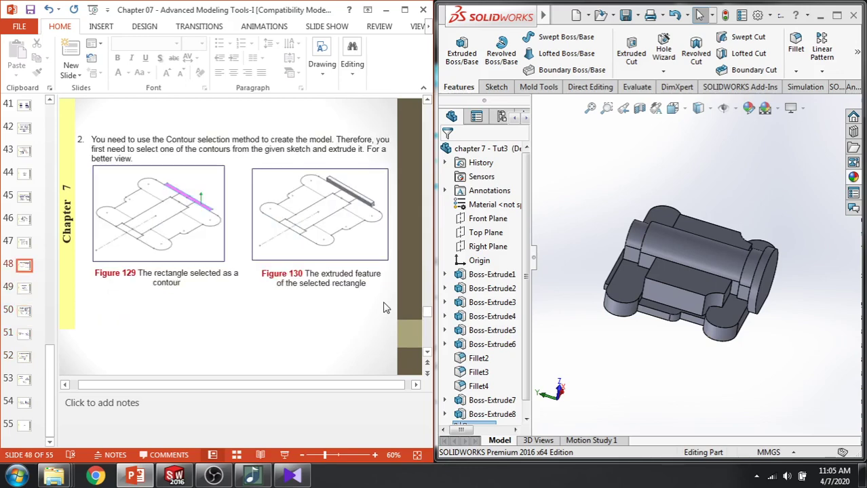
scroll(383, 305, up, 1)
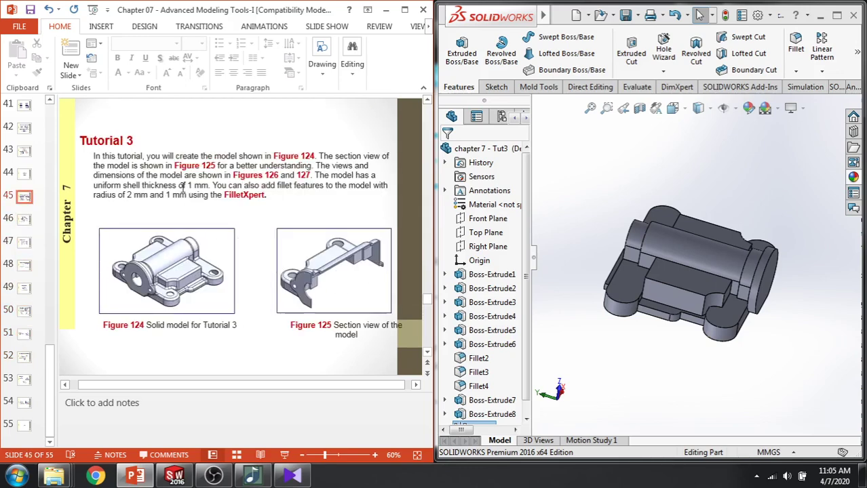
drag(179, 186, 227, 186)
middle_drag(645, 271, 624, 169)
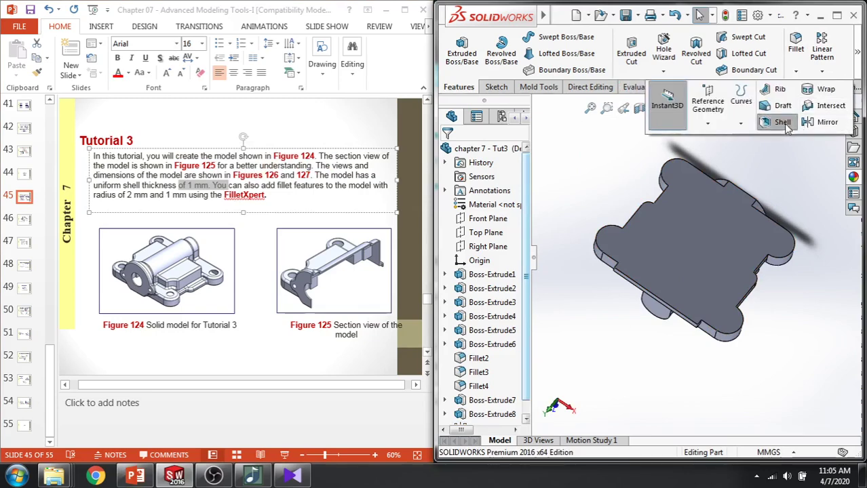
Shell the part to a 1 mm wall, removing the large flat face, with preview on
click(761, 125)
text(1.00mm)
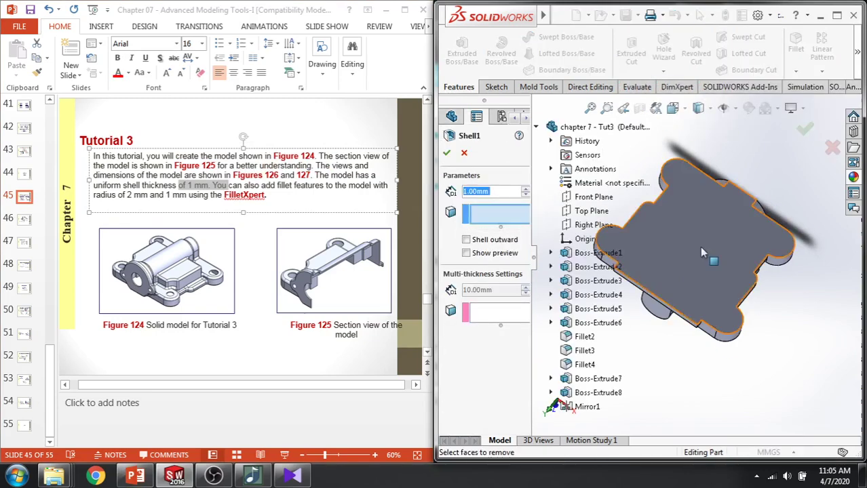
click(702, 249)
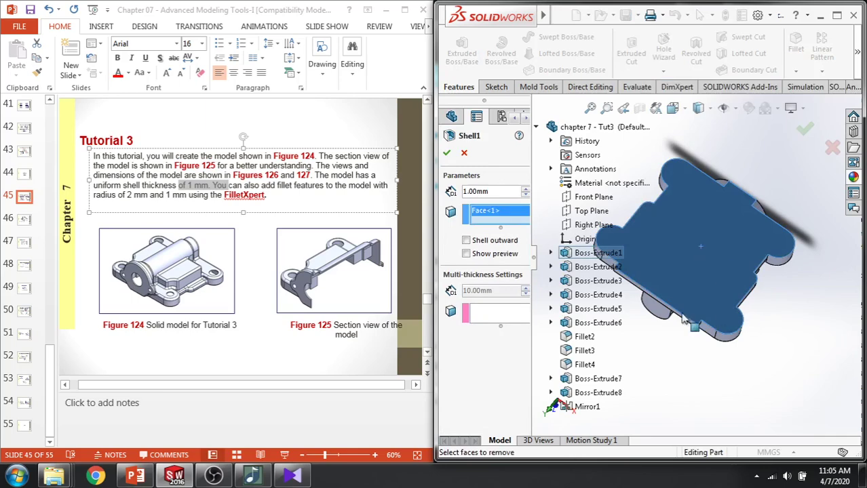
click(466, 254)
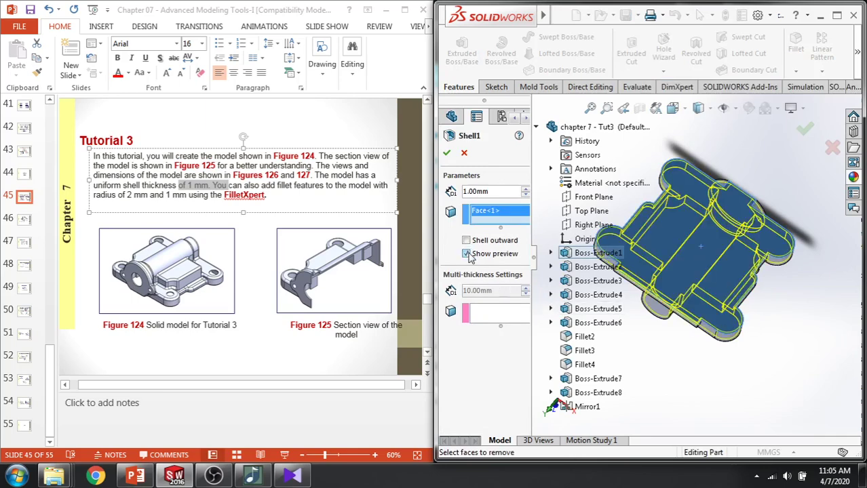
middle_drag(644, 360, 631, 387)
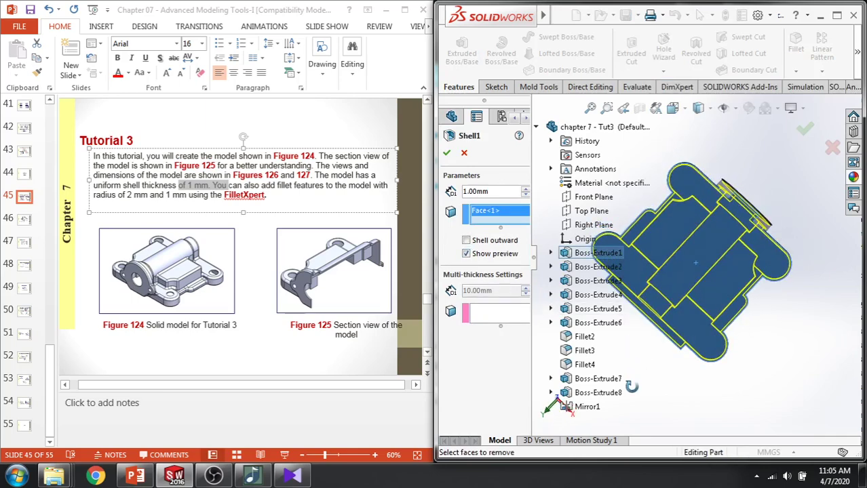
click(446, 153)
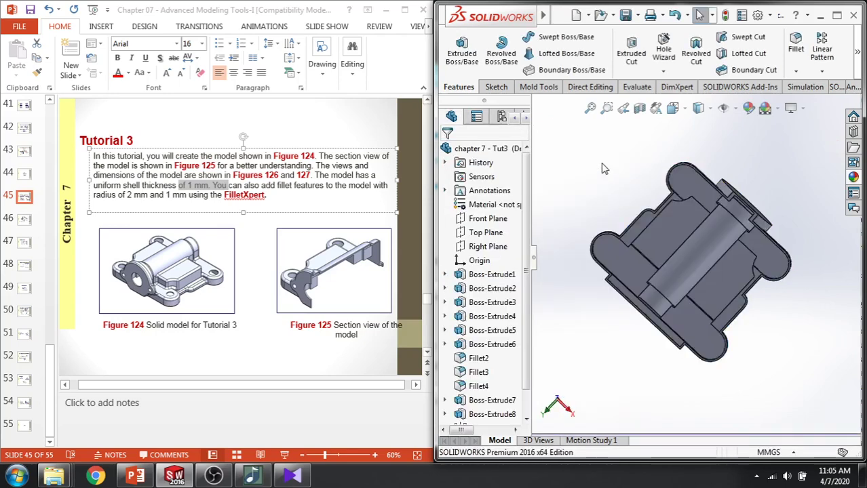
mouse_move(598, 208)
middle_down()
mouse_move(531, 170)
mouse_move(601, 141)
mouse_move(604, 170)
mouse_move(597, 160)
middle_up()
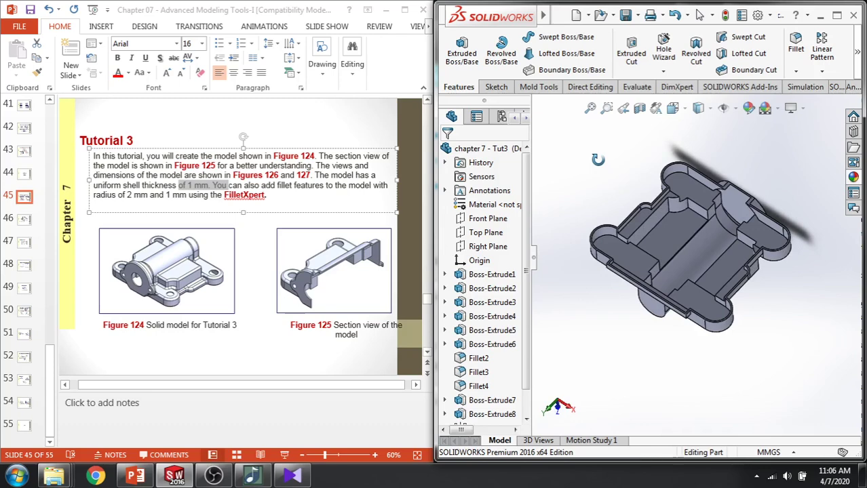
Clear the slide's text selection and move down to slide 53, step 7 on cuts, holes and fillets
key(Escape)
click(362, 129)
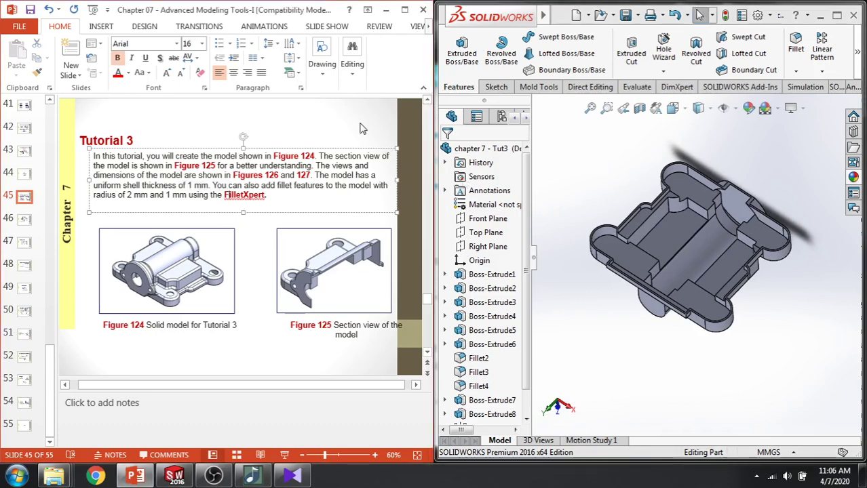
scroll(362, 129, down, 3)
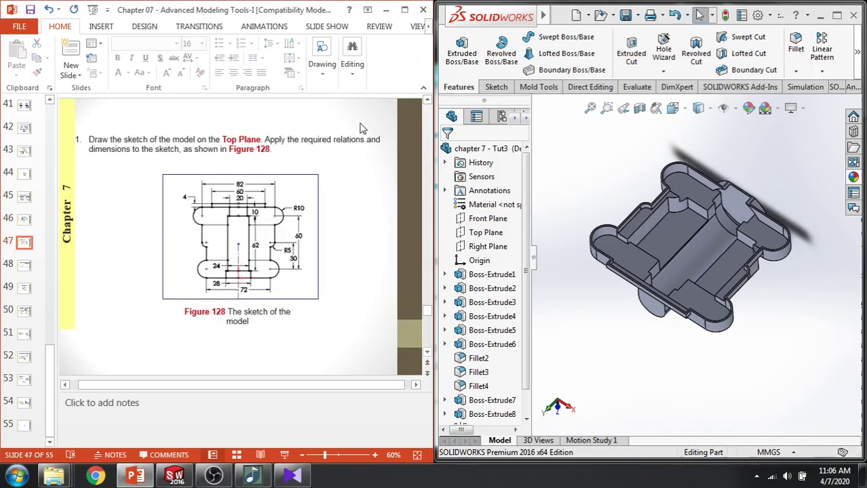
scroll(362, 129, down, 2)
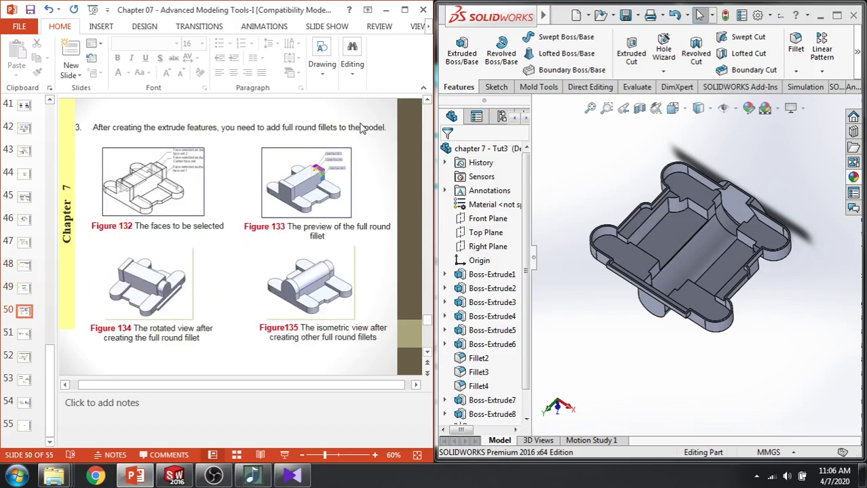
scroll(361, 129, down, 1)
scroll(362, 129, down, 2)
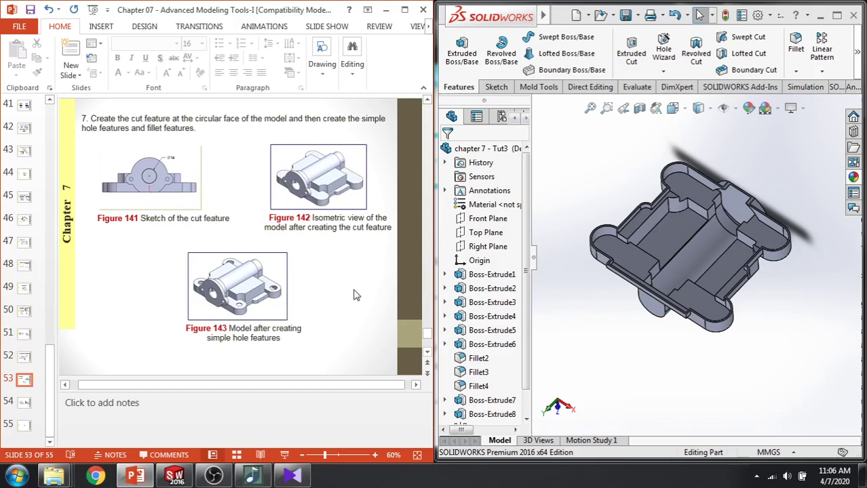
scroll(356, 295, down, 1)
scroll(357, 295, down, 1)
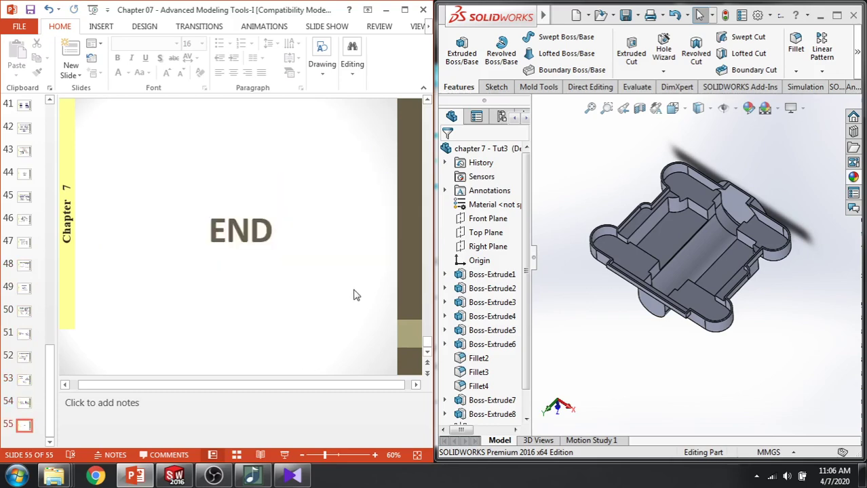
scroll(354, 296, up, 2)
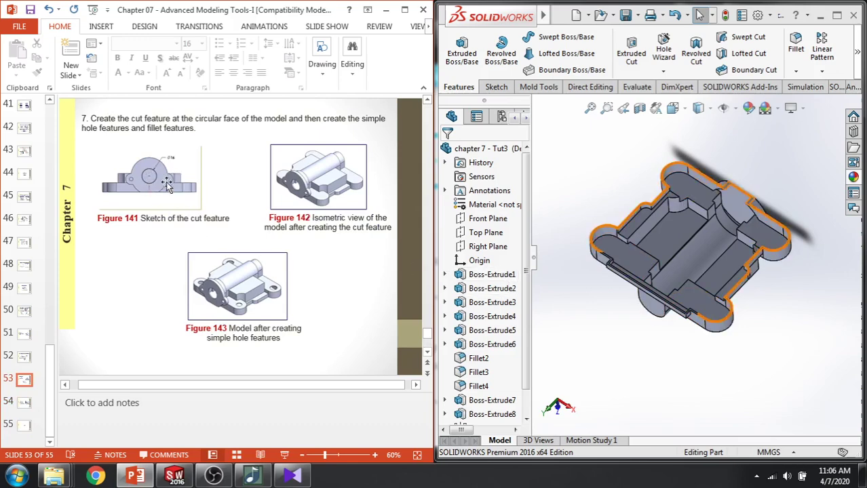
Enlarge the Figure 141 sketch picture on the slide
click(165, 184)
drag(199, 210, 356, 306)
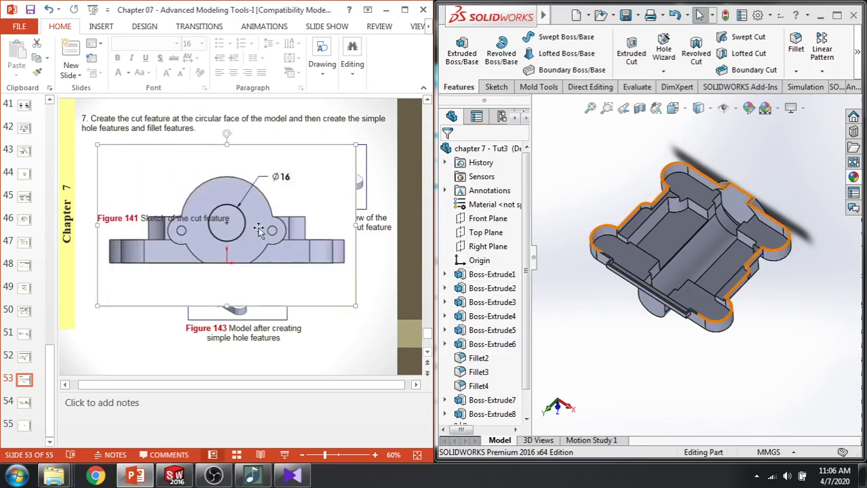
click(395, 336)
Sketch a centre-and-radius circle centred on the boss's circular end face
middle_drag(678, 237, 675, 293)
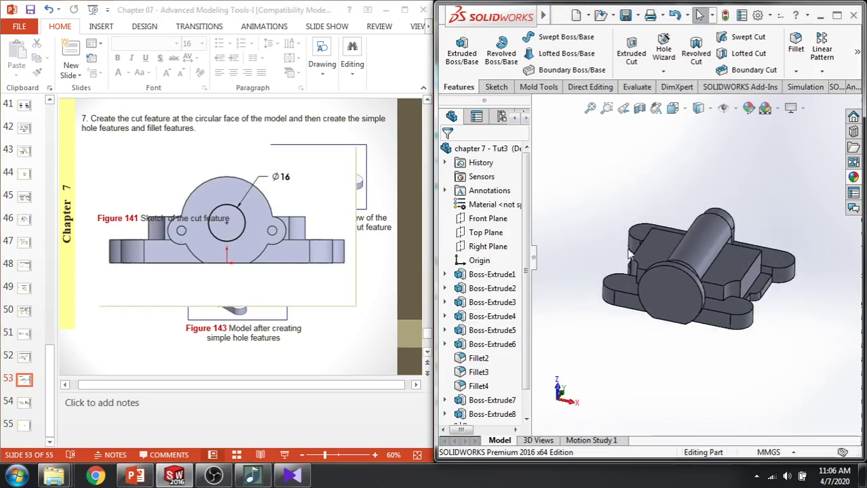
click(674, 293)
click(729, 251)
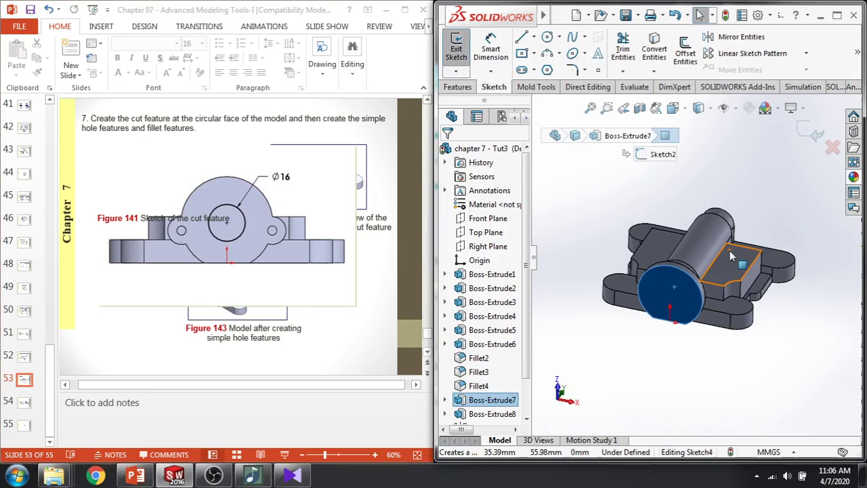
click(557, 36)
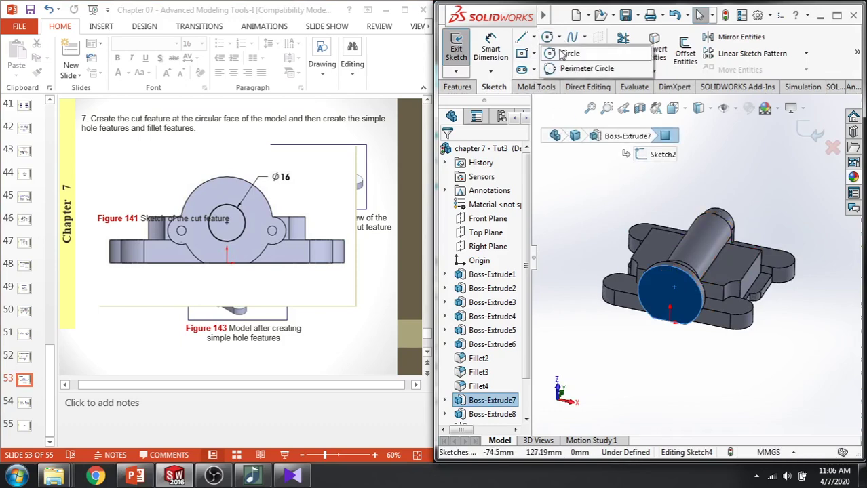
click(573, 45)
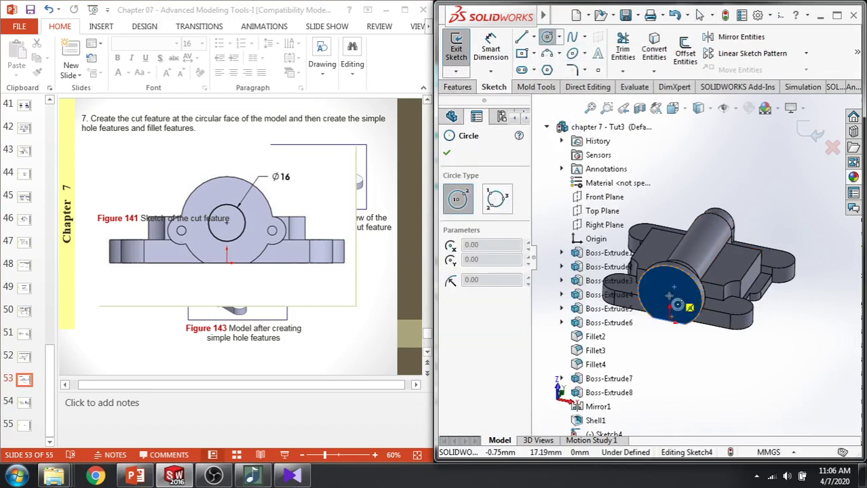
click(670, 300)
click(686, 303)
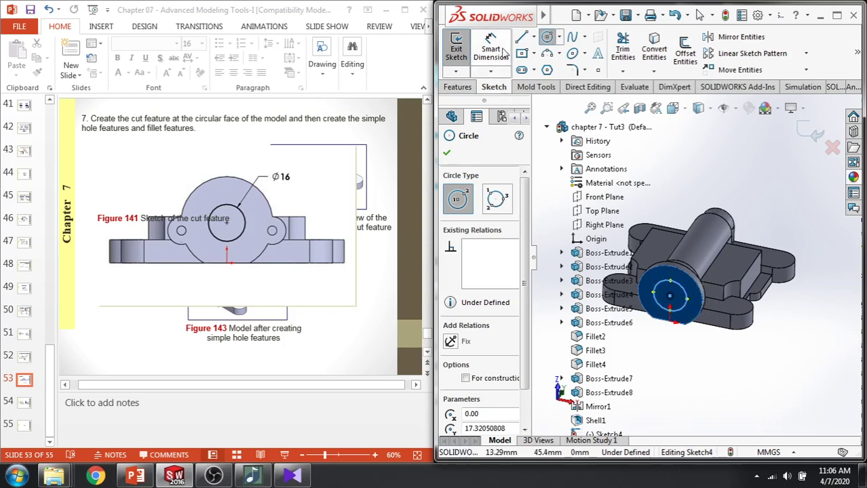
key(Escape)
Dimension the circle's diameter as 16 mm
click(685, 306)
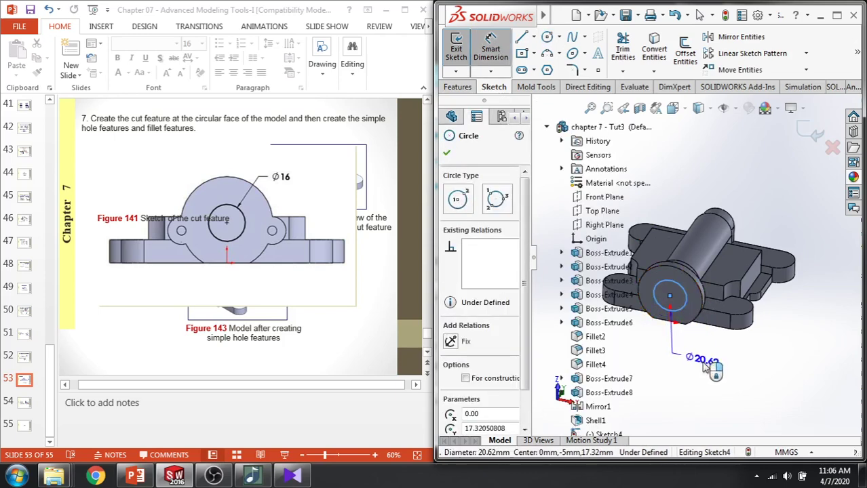
click(705, 369)
text(16)
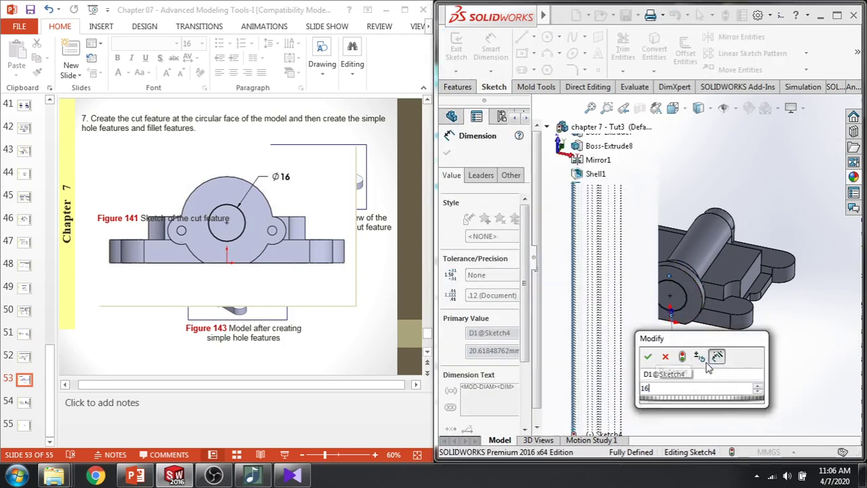
key(Return)
click(447, 156)
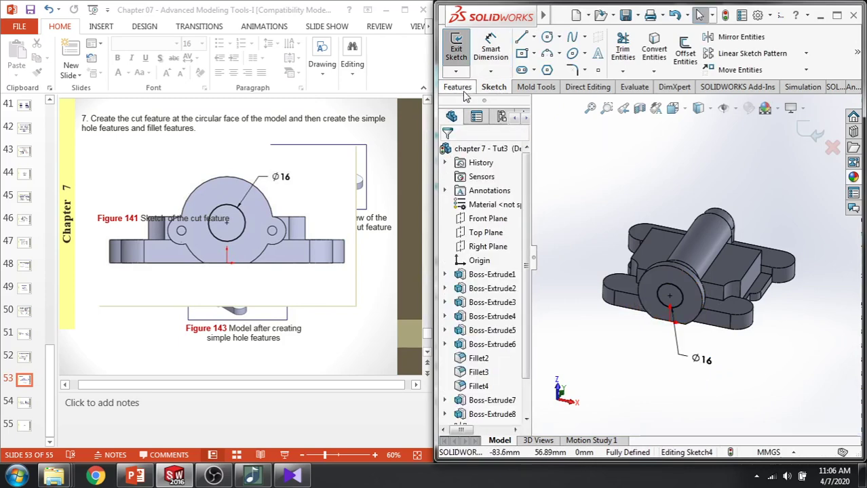
Extrude-cut the Ø16 circle from the sketch plane Up To Next into the boss end
click(464, 89)
click(631, 54)
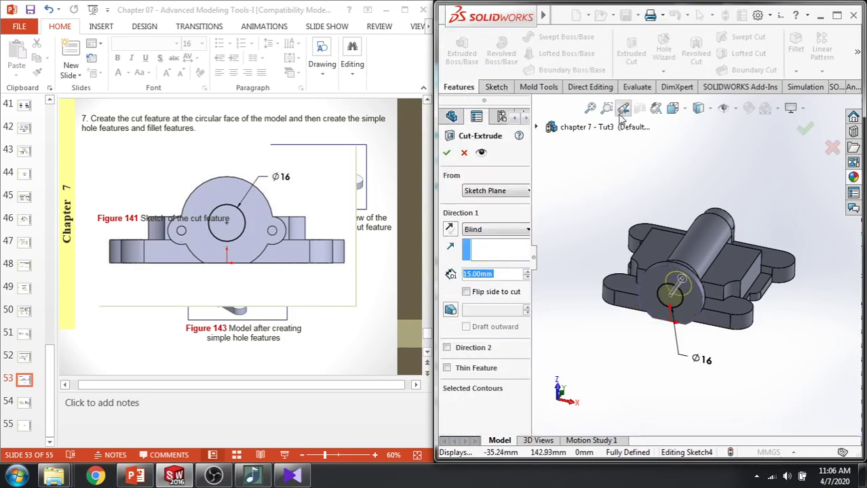
click(495, 192)
click(495, 200)
click(485, 230)
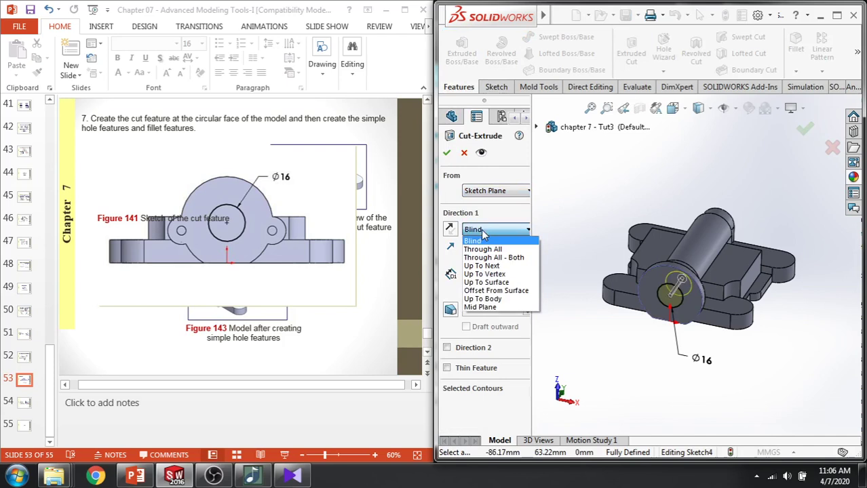
click(481, 266)
middle_drag(633, 347, 607, 319)
key(Return)
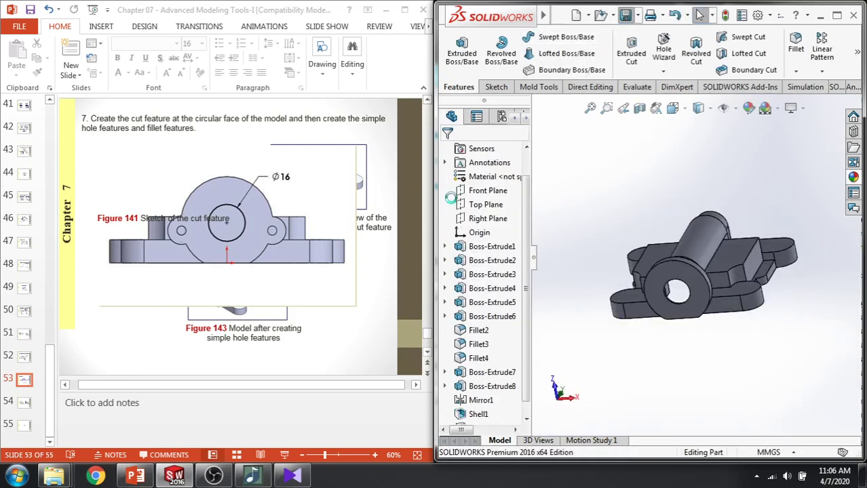
Shrink the Figure 141 picture back to its original size and deselect it
click(315, 269)
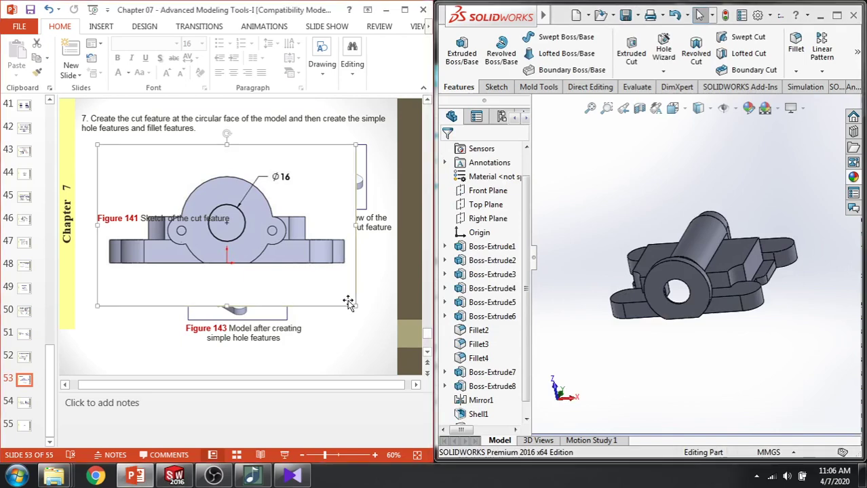
drag(352, 306, 232, 231)
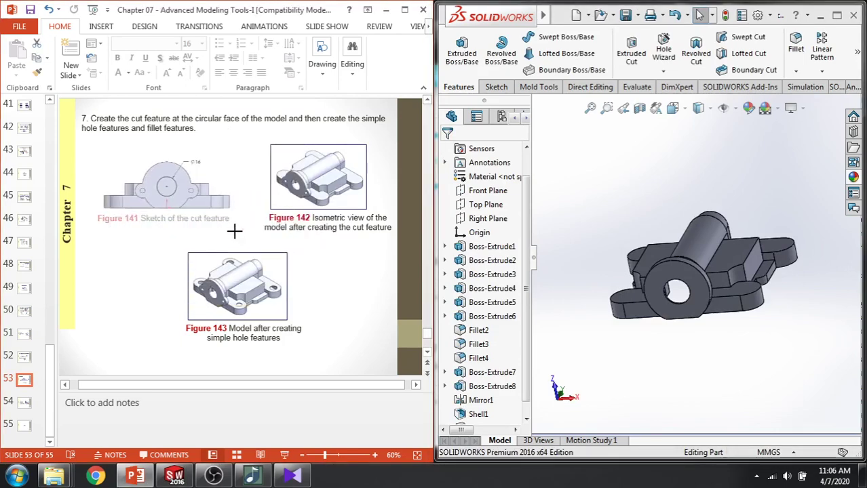
click(353, 294)
Inspect the shelled cavity, then return to slide 45's Tutorial 3 introduction
middle_drag(627, 204, 602, 95)
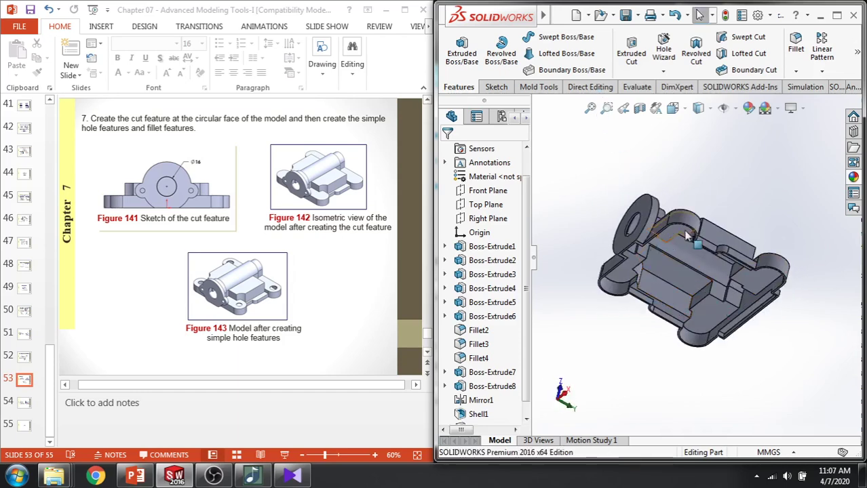
middle_drag(678, 239, 726, 428)
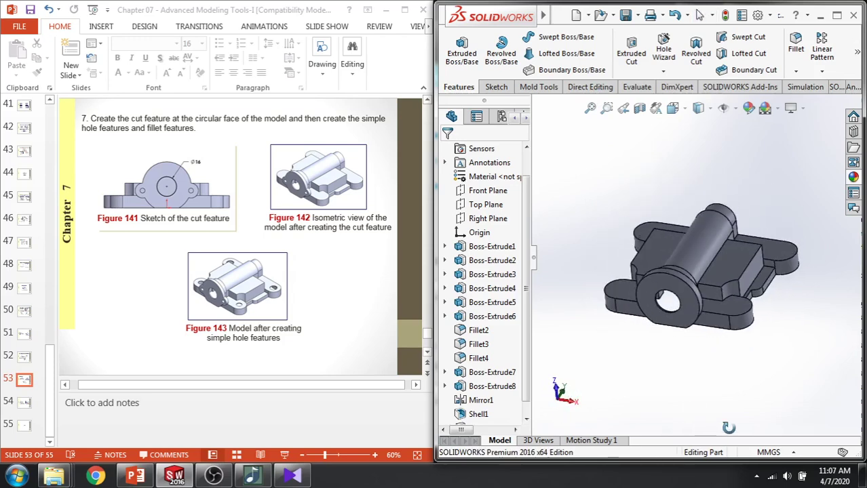
scroll(370, 352, down, 1)
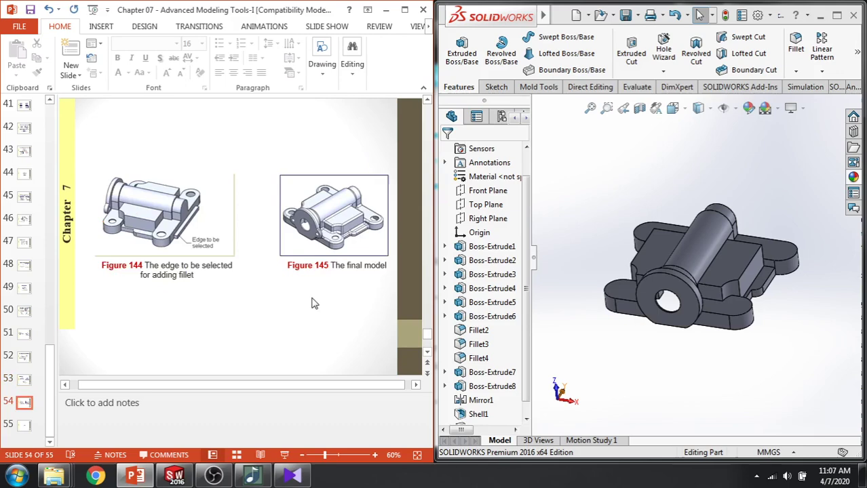
scroll(312, 303, up, 4)
scroll(312, 303, up, 4)
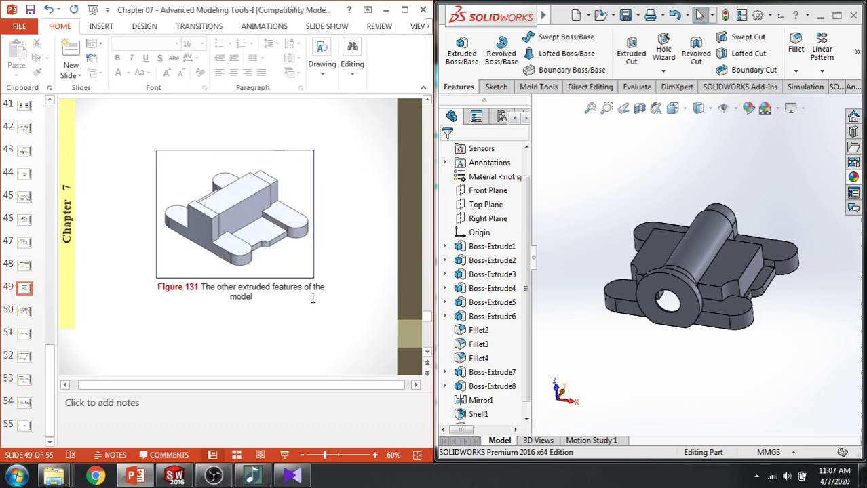
scroll(312, 300, up, 1)
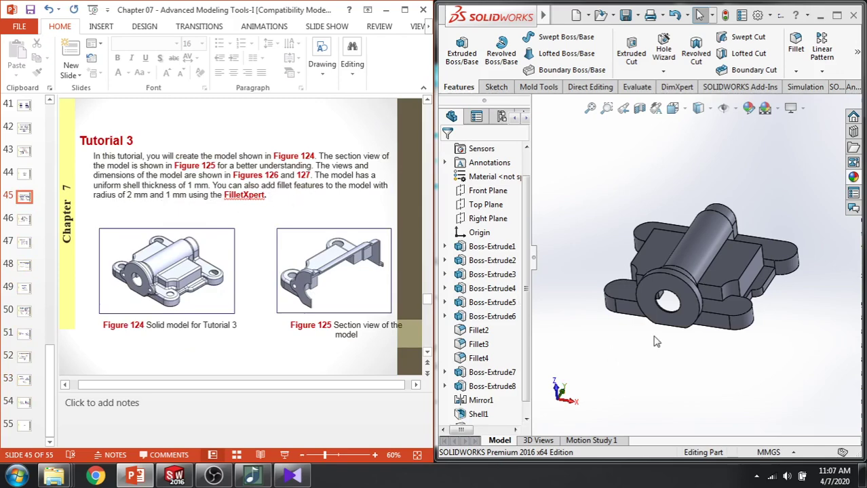
Start a constant-radius 2 mm fillet and select five edges of the raised block
middle_drag(656, 342, 630, 350)
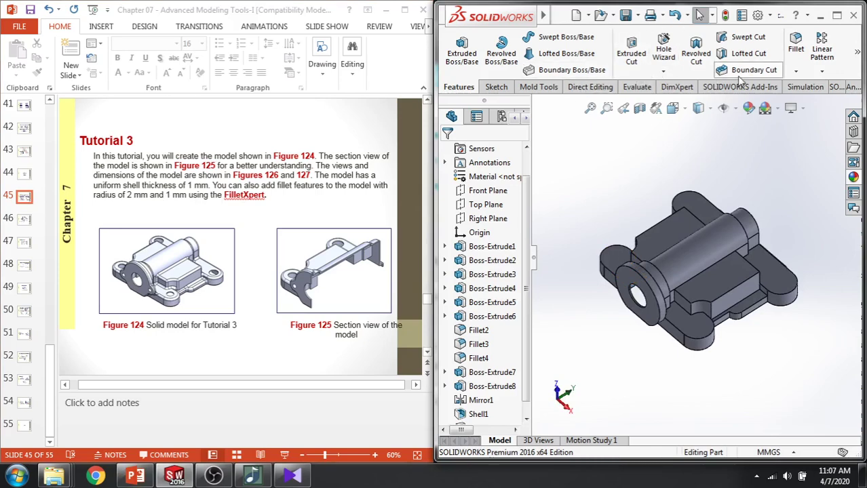
click(795, 71)
click(798, 91)
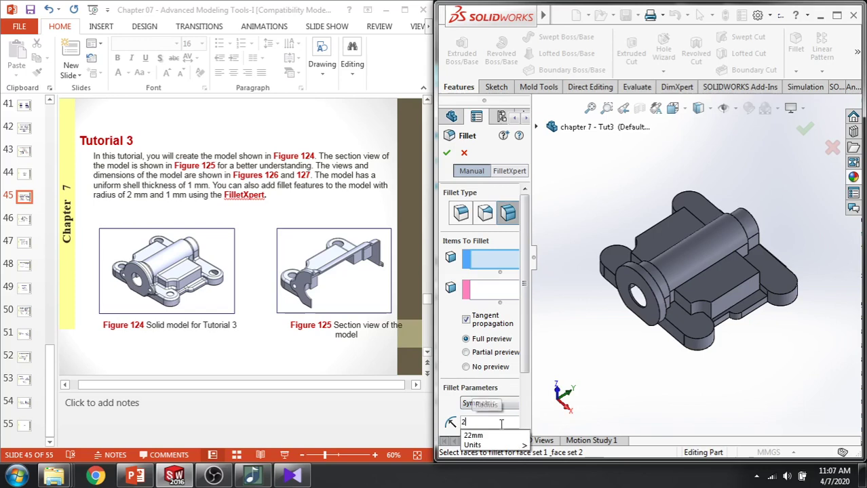
click(460, 213)
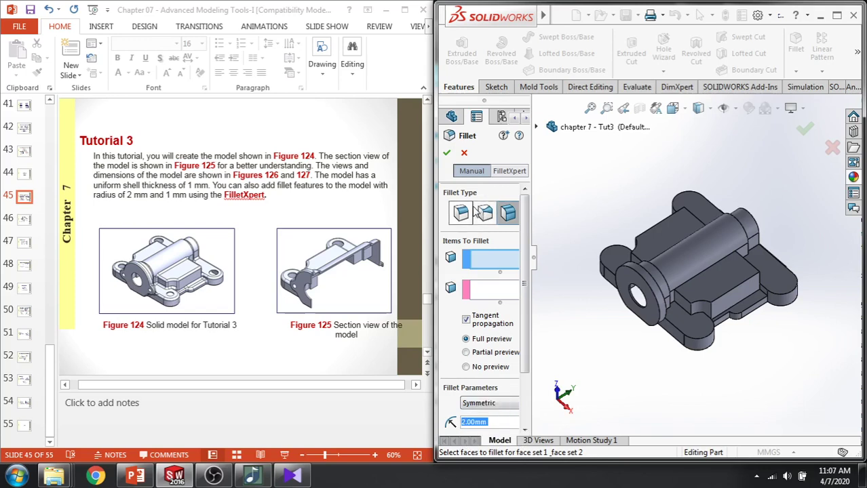
click(707, 306)
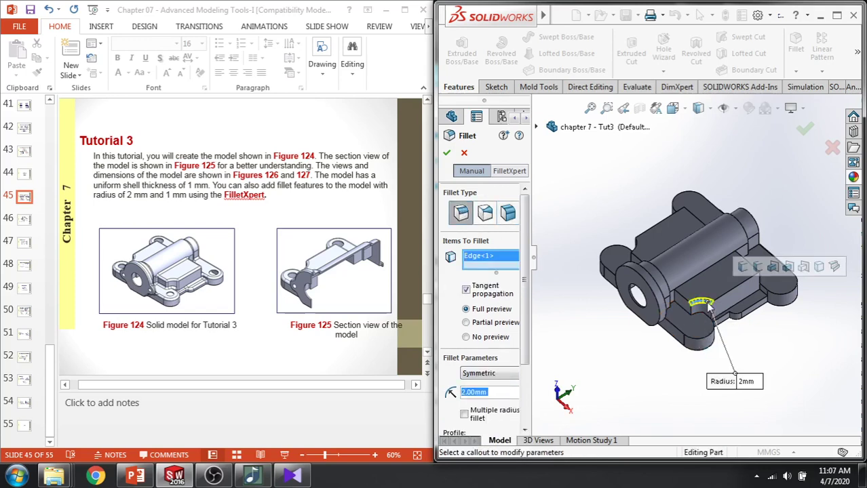
click(683, 300)
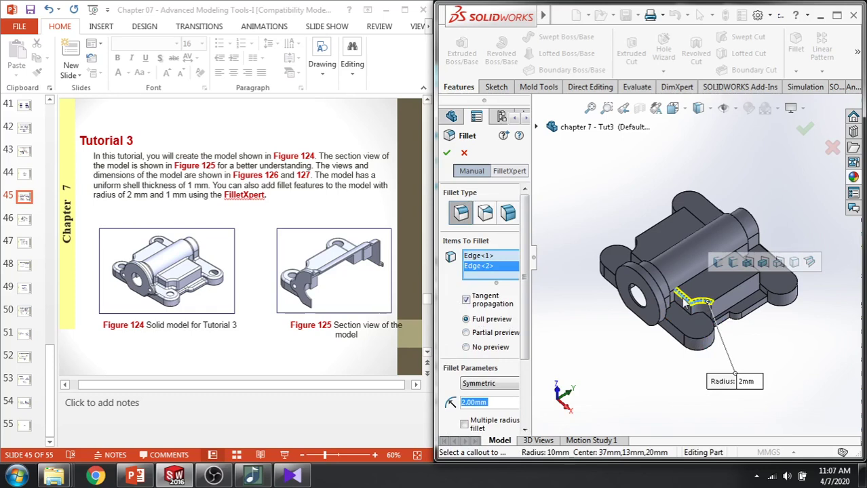
click(731, 297)
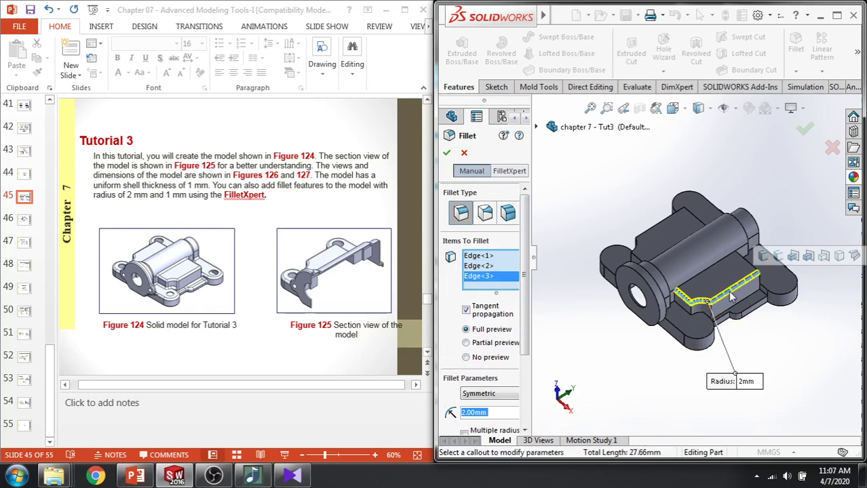
click(714, 276)
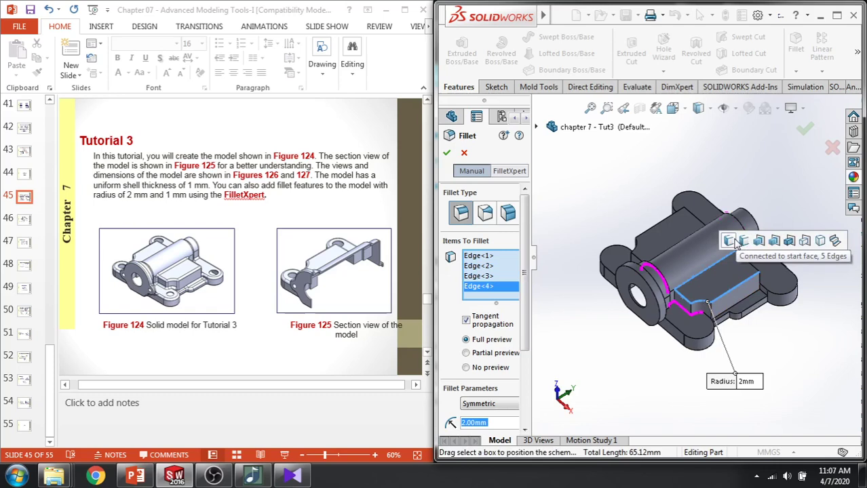
click(752, 266)
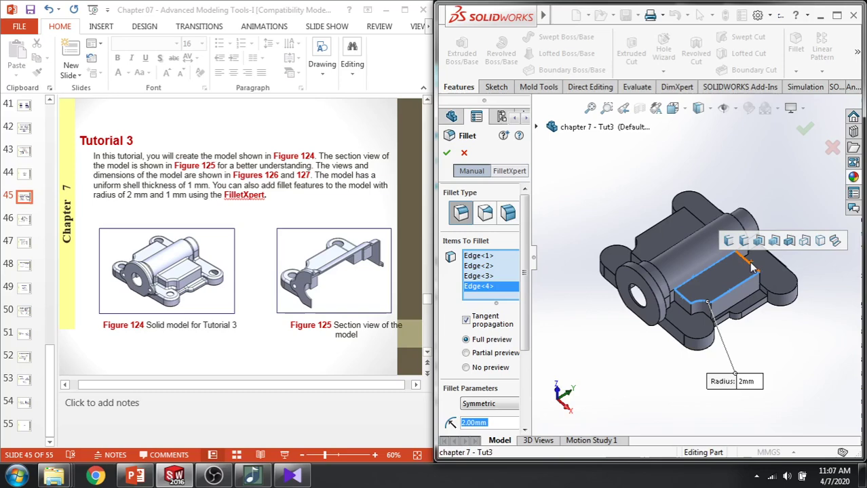
After the five-edge fillet fails as too complex, remove Edge<3>–<5> to keep two edges
click(446, 152)
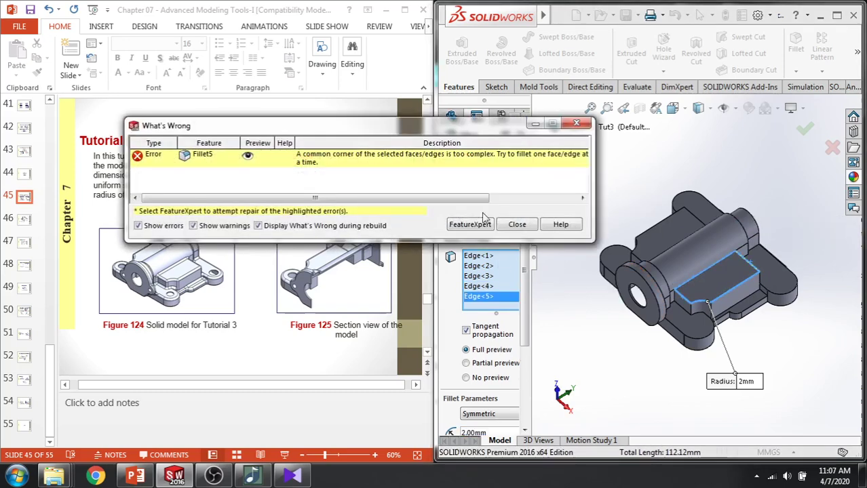
click(517, 226)
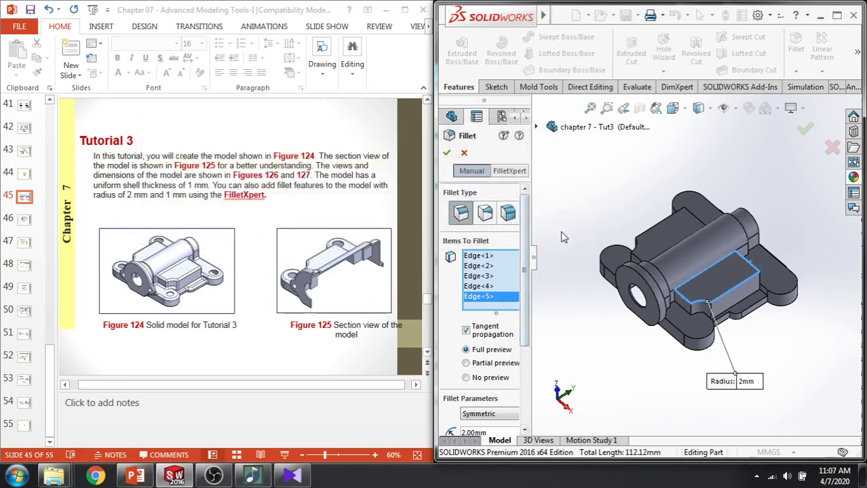
click(483, 276)
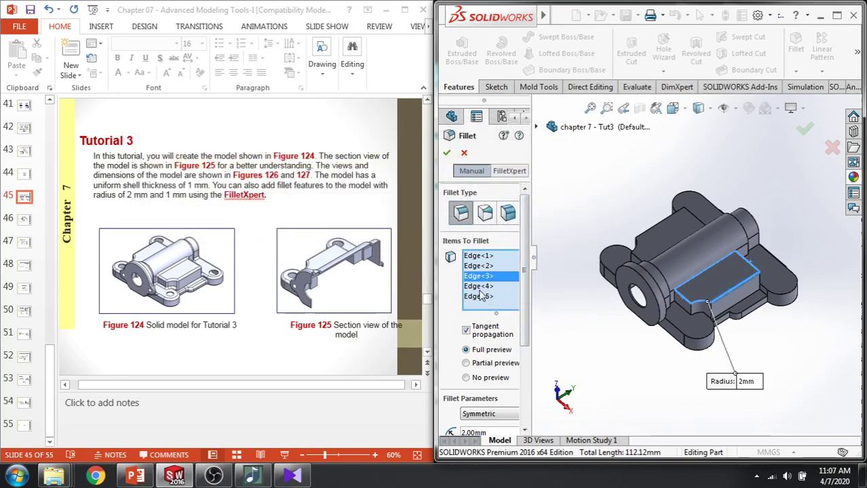
shift+click(480, 296)
right_click(483, 299)
click(507, 322)
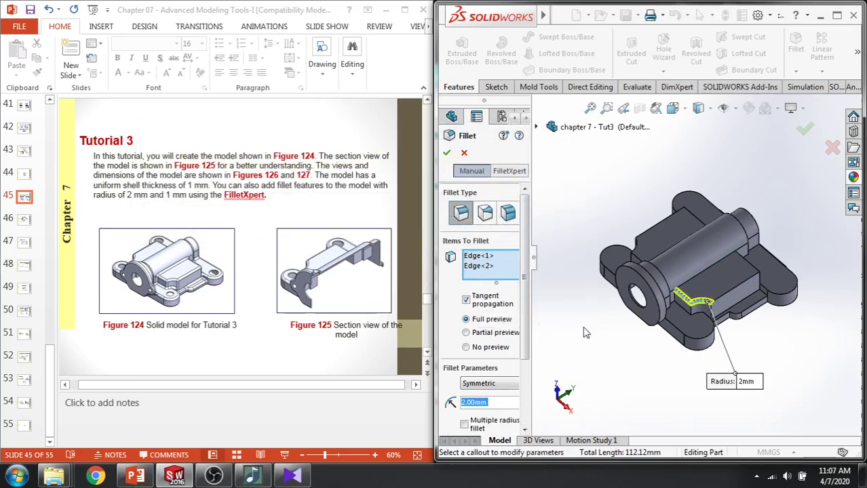
click(448, 153)
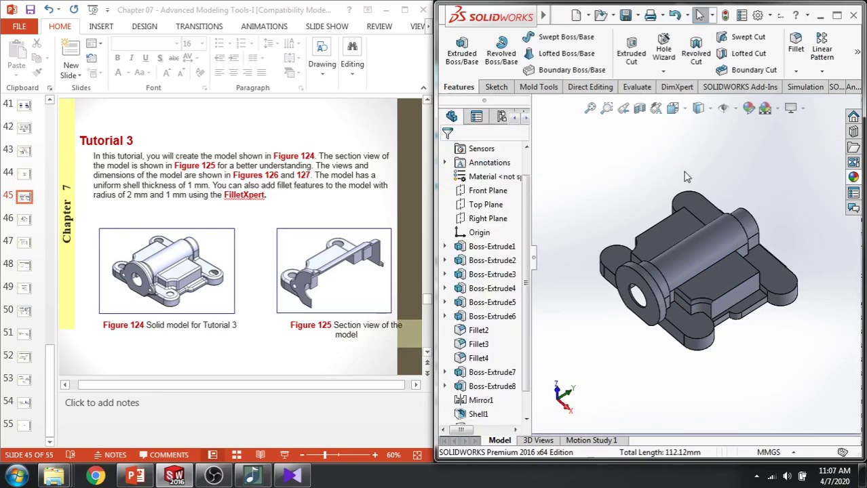
scroll(680, 254, down, 10)
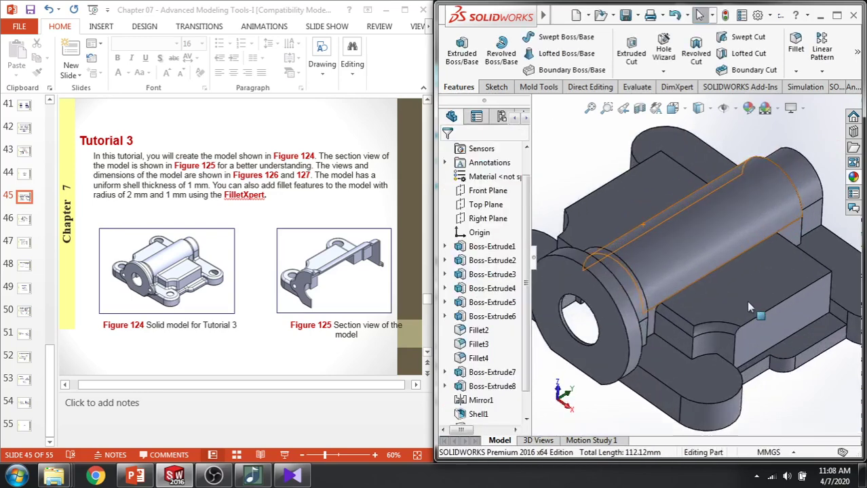
key(f)
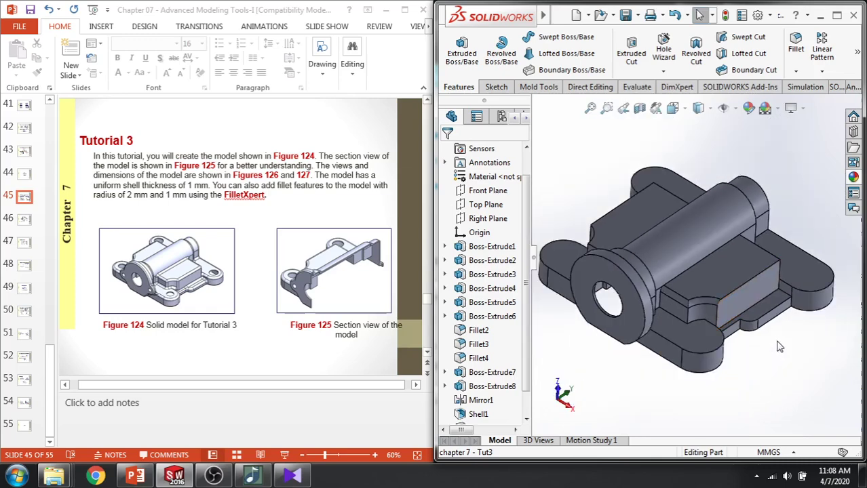
scroll(760, 396, up, 2)
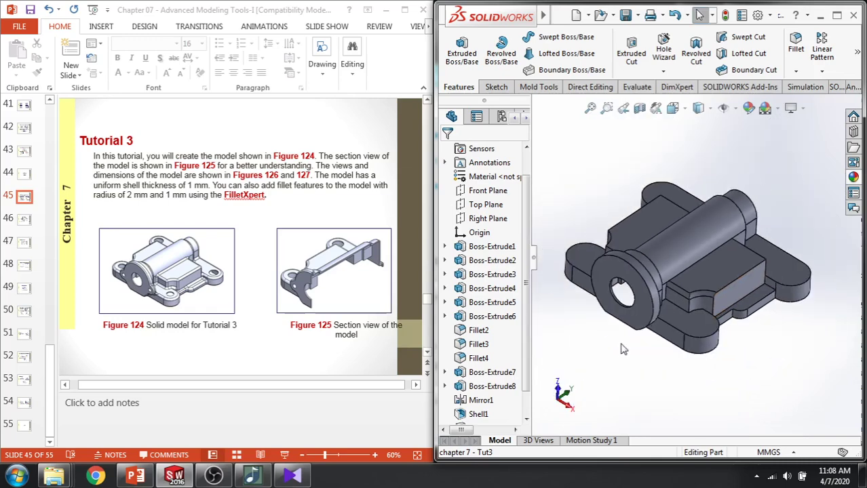